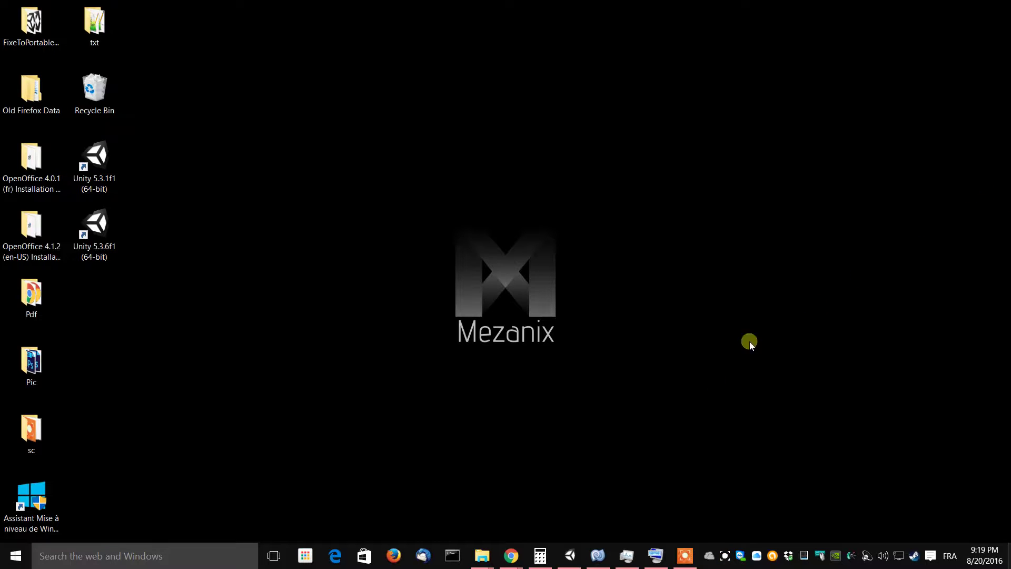
Switch to the open Unity project and create an empty game object named Ground in the scene
{"action": "left_click", "coordinate": [584, 556]}
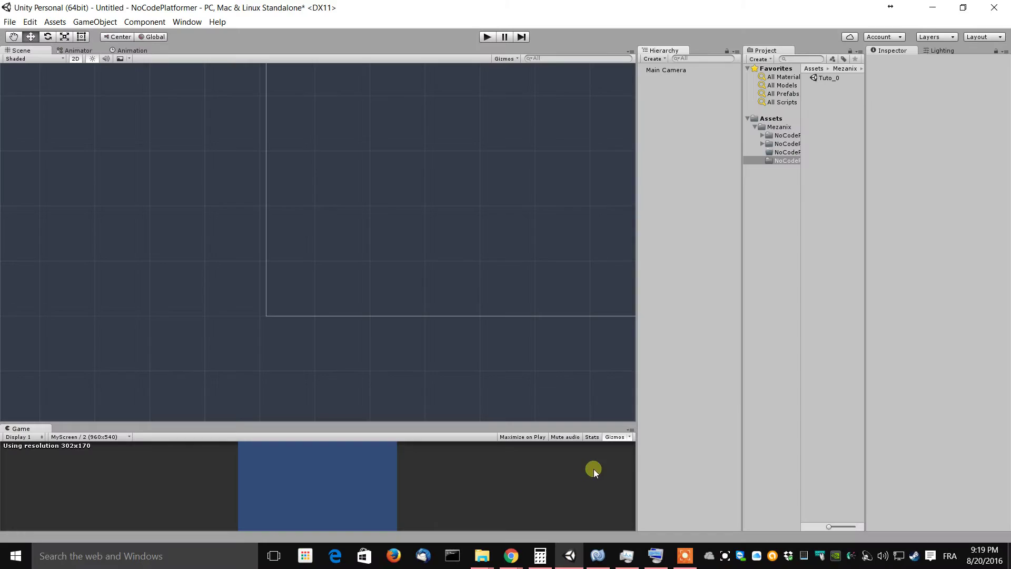
{"action": "middle_click_drag", "start_coordinate": [526, 192], "coordinate": [329, 280]}
{"action": "scroll", "coordinate": [328, 280], "scroll_direction": "down", "scroll_amount": 8}
{"action": "middle_click_drag", "start_coordinate": [485, 162], "coordinate": [334, 248]}
{"action": "scroll", "coordinate": [347, 248], "scroll_direction": "down", "scroll_amount": 3}
{"action": "middle_click_drag", "start_coordinate": [471, 235], "coordinate": [414, 233]}
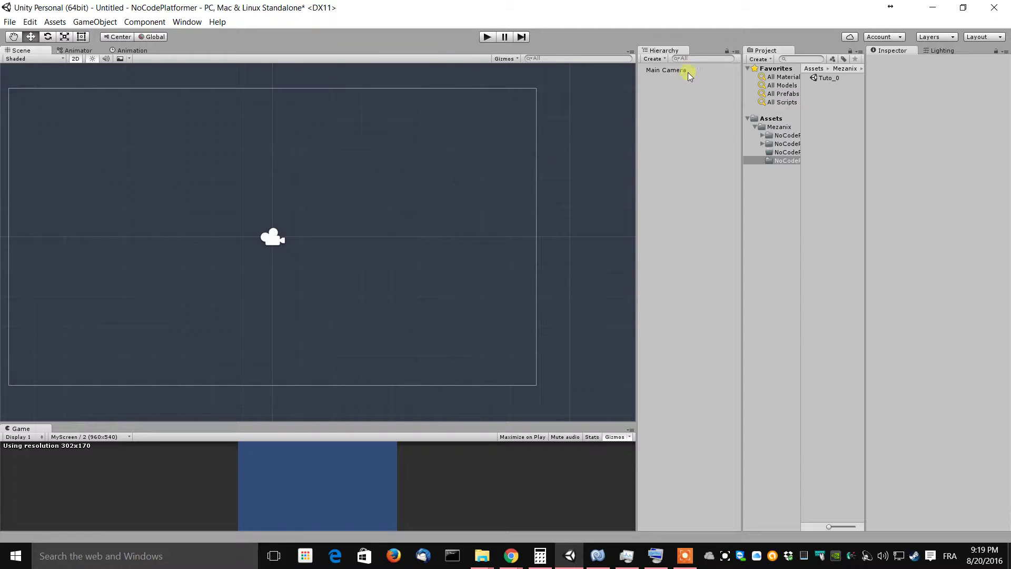
{"action": "left_click", "coordinate": [662, 59]}
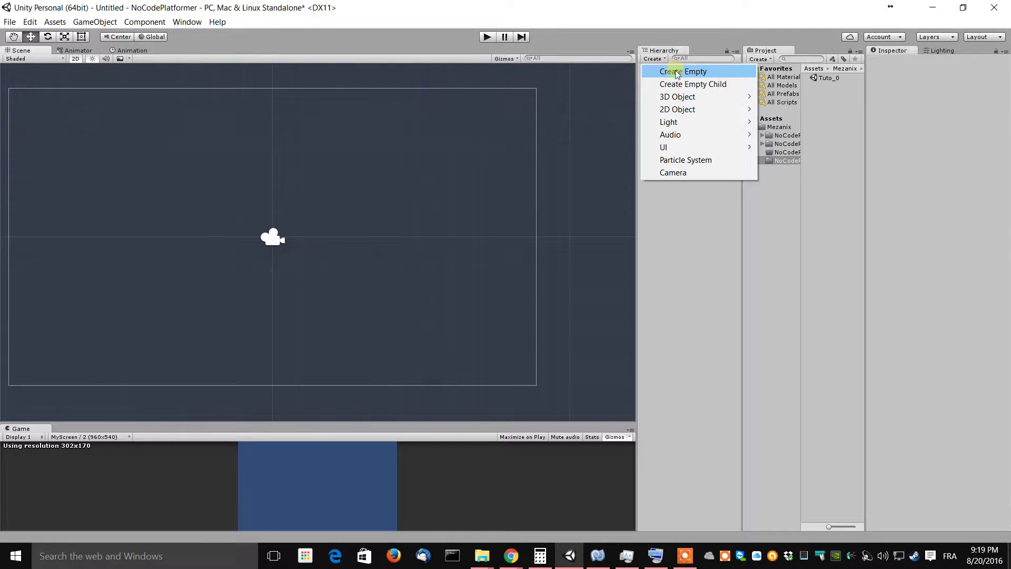
{"action": "left_click", "coordinate": [678, 74]}
{"action": "middle_click_drag", "start_coordinate": [447, 221], "coordinate": [522, 176]}
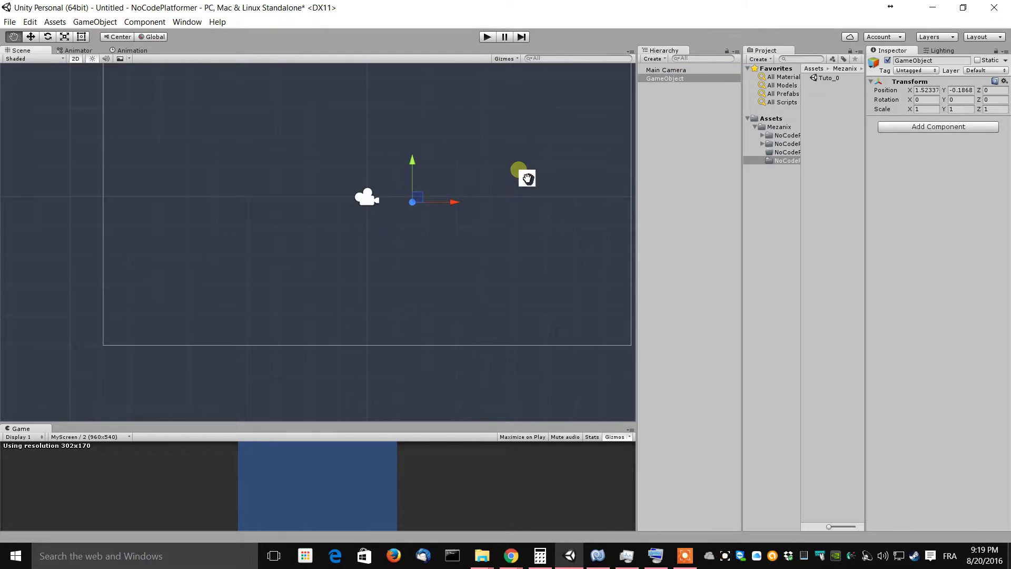
{"action": "left_click", "coordinate": [947, 62]}
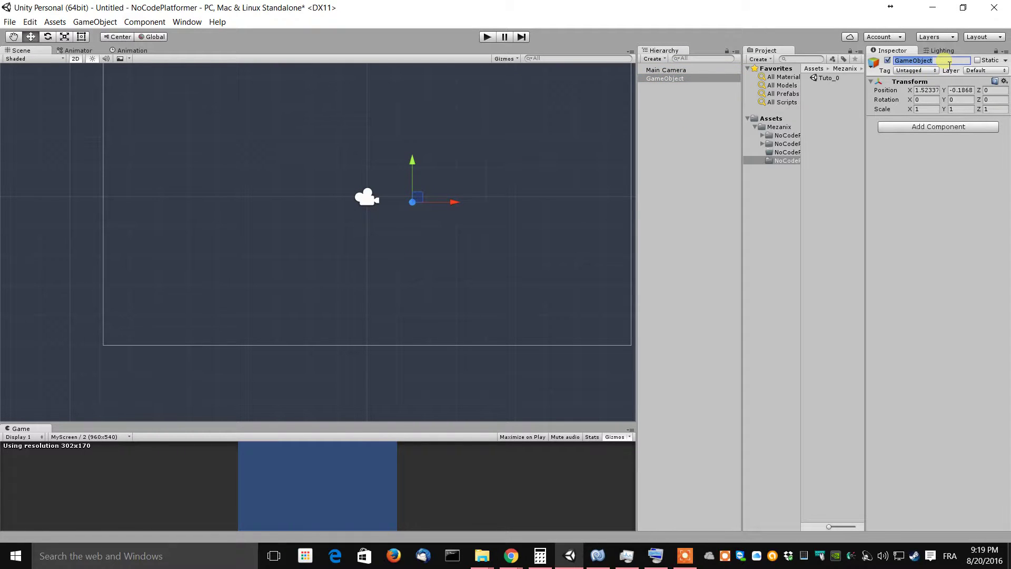
{"action": "type", "text": "Ground"}
Add the Mezanix No Code Platformer 1.0 component to Ground and move the object to about X -2.87, Y -2.64
{"action": "left_click", "coordinate": [885, 126]}
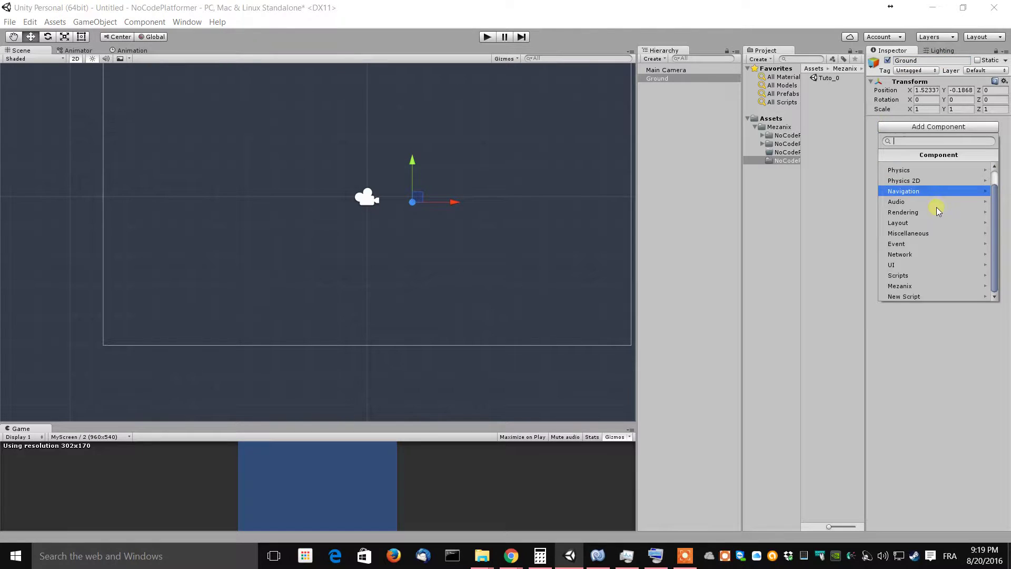
{"action": "left_click", "coordinate": [926, 286]}
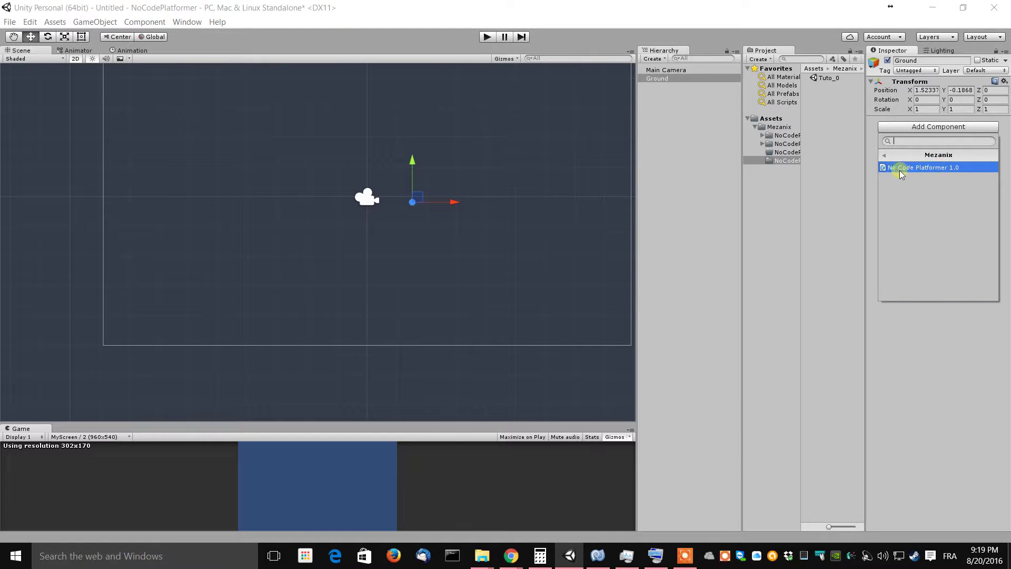
{"action": "left_click", "coordinate": [942, 167]}
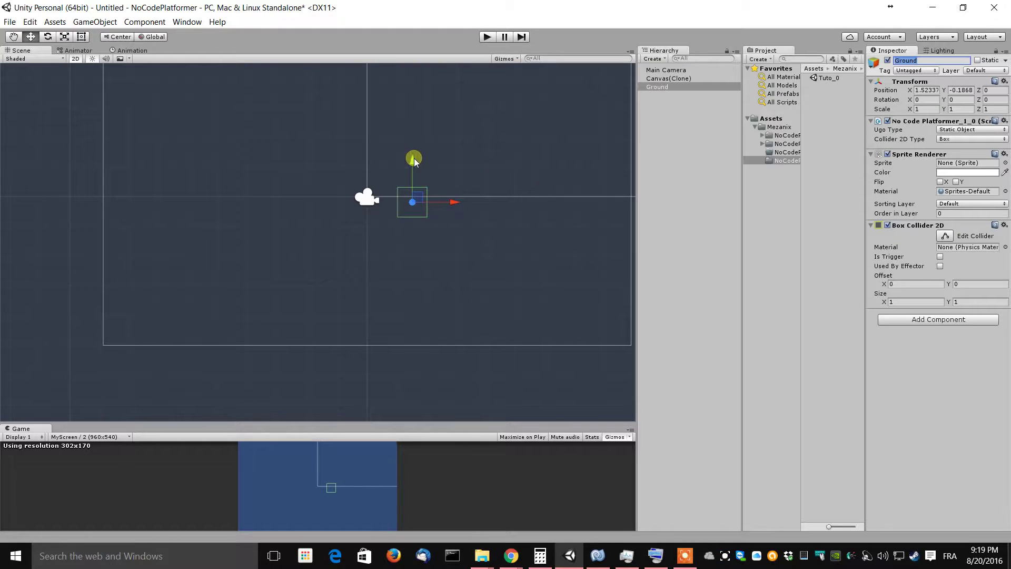
{"action": "left_click_drag", "start_coordinate": [412, 158], "coordinate": [414, 232]}
{"action": "left_click_drag", "start_coordinate": [456, 275], "coordinate": [326, 279]}
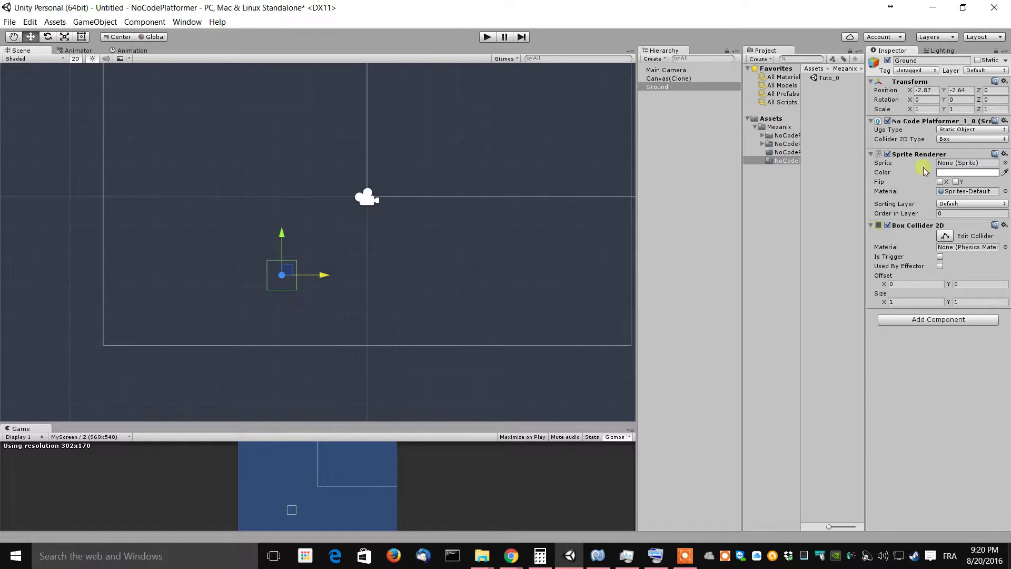
Search the sprites for "cho" and assign the choco sprite to Ground's Sprite Renderer
{"action": "scroll", "coordinate": [327, 285], "scroll_direction": "up", "scroll_amount": 6}
{"action": "middle_click_drag", "start_coordinate": [275, 285], "coordinate": [377, 234]}
{"action": "scroll", "coordinate": [373, 254], "scroll_direction": "up", "scroll_amount": 4}
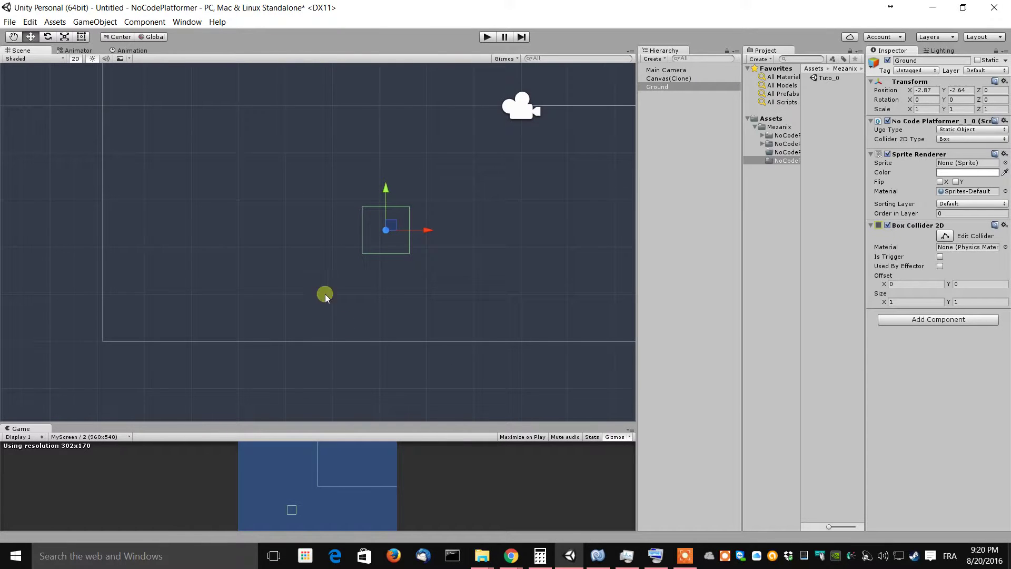
{"action": "left_click", "coordinate": [1005, 163]}
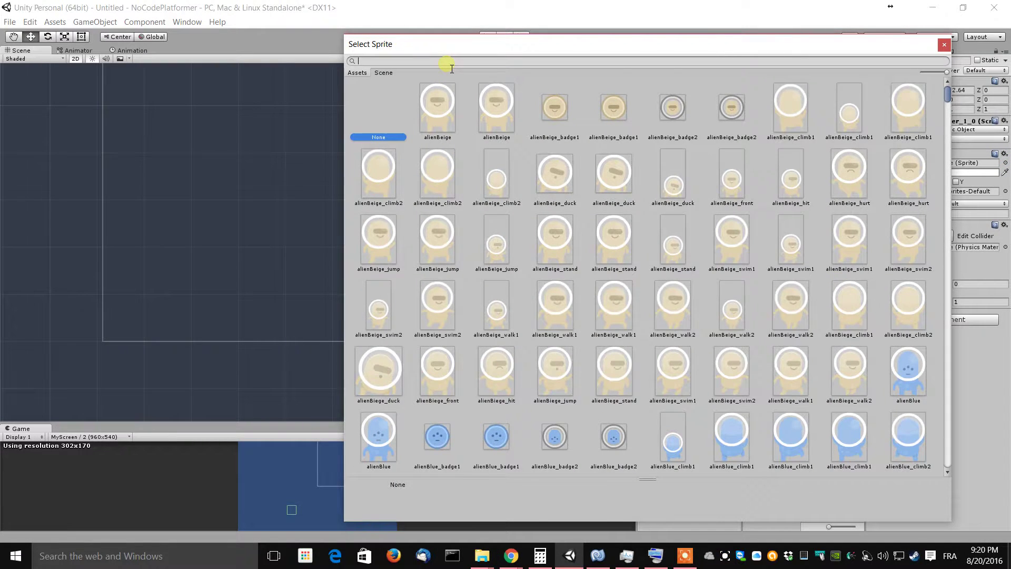
{"action": "type", "text": "cho"}
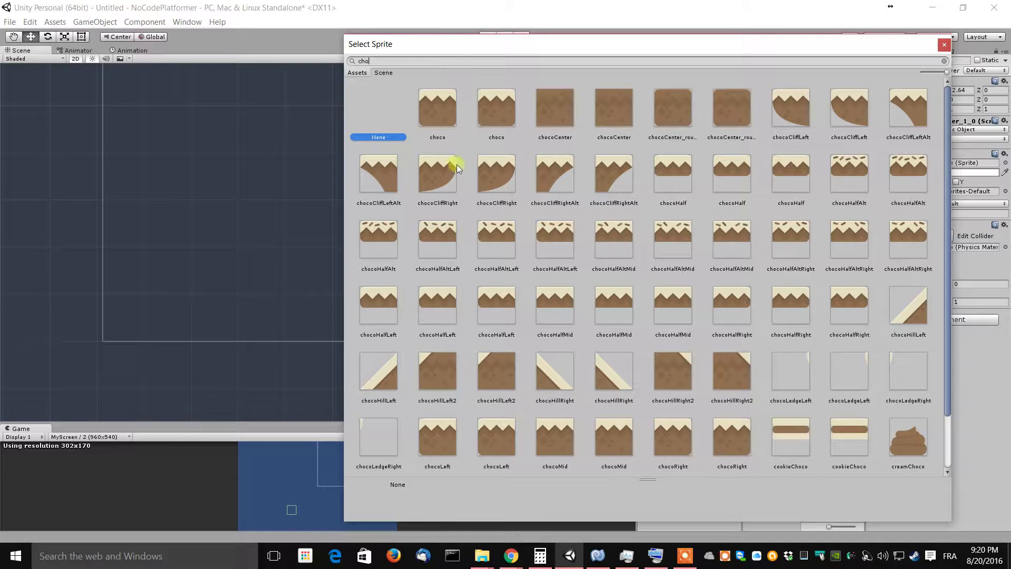
{"action": "double_click", "coordinate": [438, 91]}
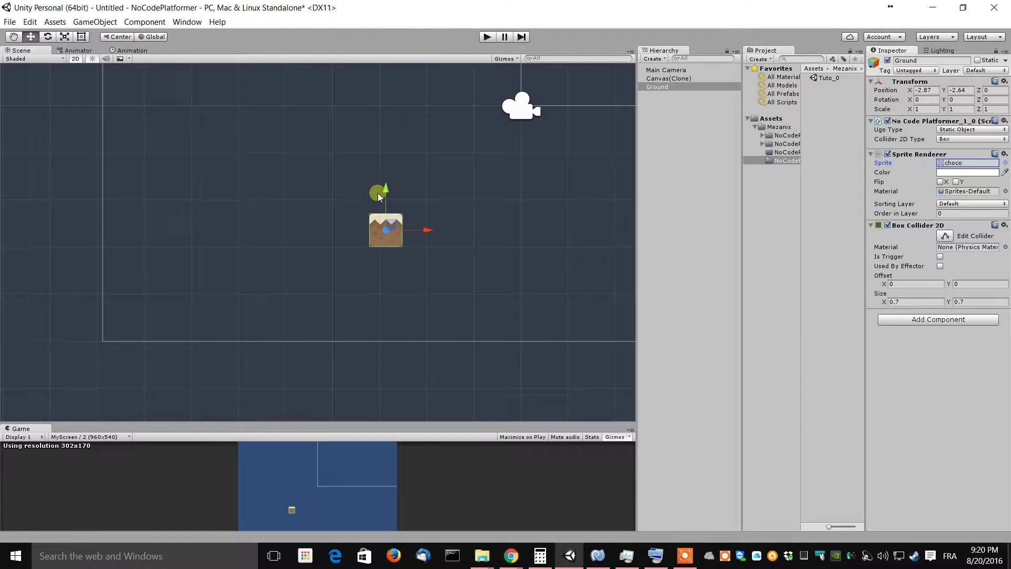
Move the Ground tile into the lower-left corner of the camera frame, at about X -8.56, Y -4.67
{"action": "left_click_drag", "start_coordinate": [390, 188], "coordinate": [383, 283]}
{"action": "left_click_drag", "start_coordinate": [428, 326], "coordinate": [164, 325]}
{"action": "middle_click_drag", "start_coordinate": [212, 256], "coordinate": [388, 179]}
{"action": "scroll", "coordinate": [337, 223], "scroll_direction": "up", "scroll_amount": 12}
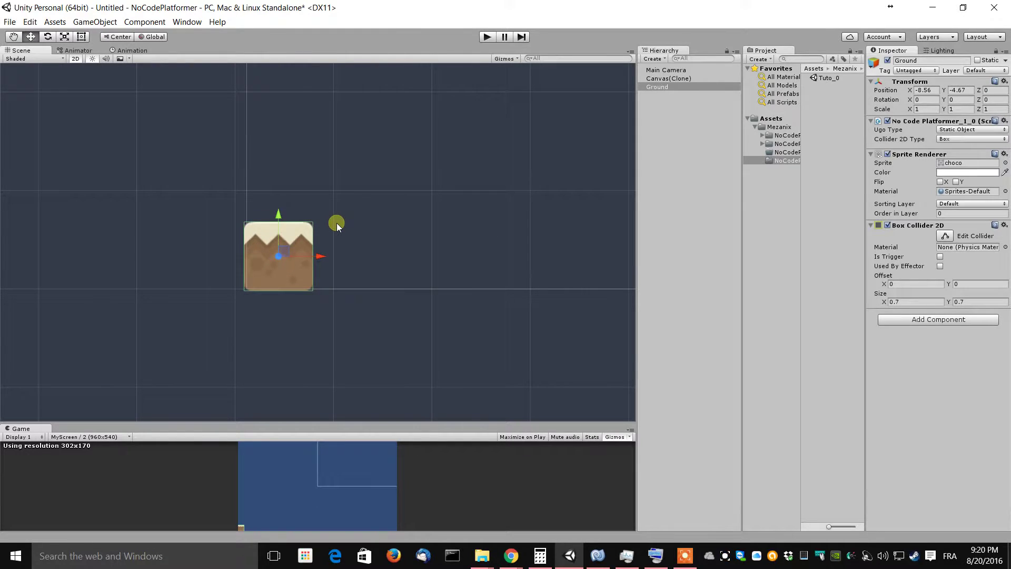
Duplicate the Ground tile and vertex-snap the copy flush against the original's right edge
{"action": "key", "text": "ctrl+d"}
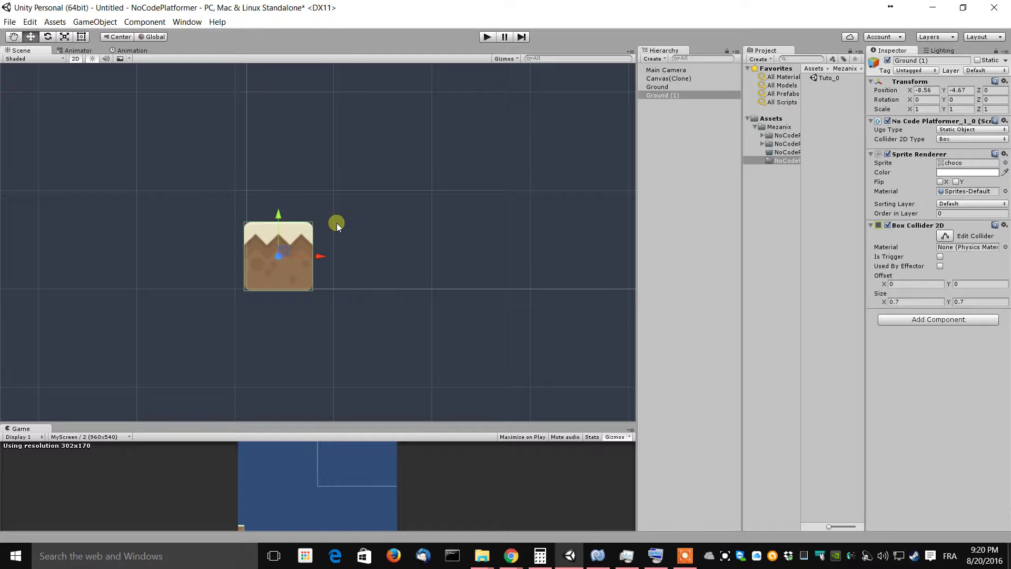
{"action": "scroll", "coordinate": [313, 264], "scroll_direction": "up", "scroll_amount": 5}
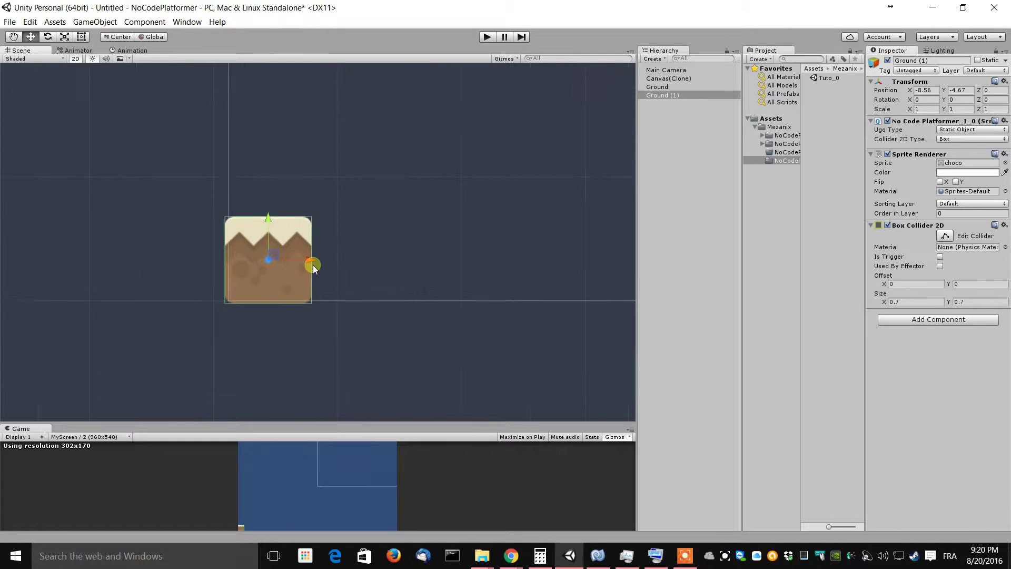
{"action": "key", "text": "v"}
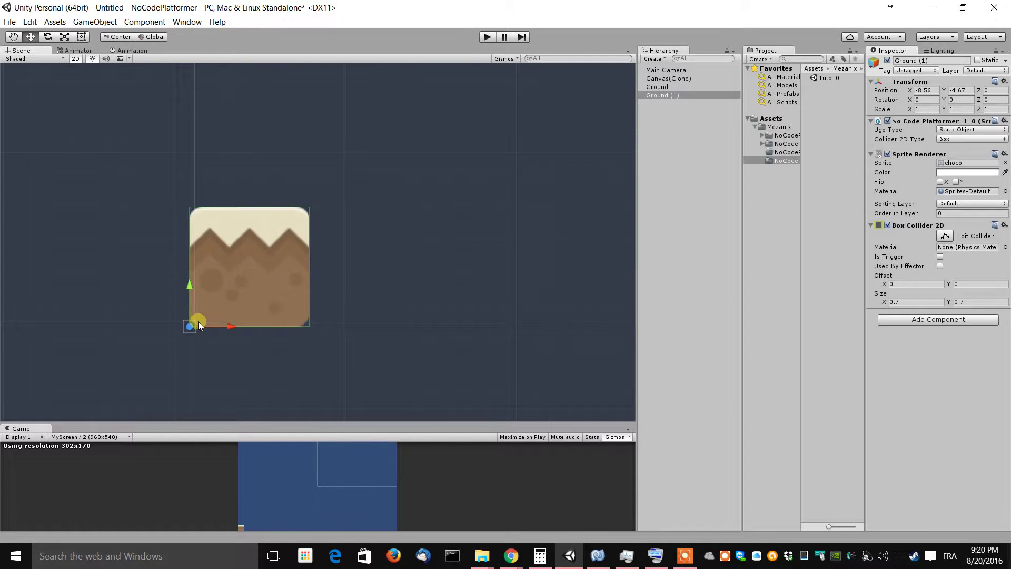
{"action": "left_click_drag", "start_coordinate": [191, 327], "coordinate": [317, 339]}
Duplicate both ground tiles together and vertex-snap the copies onto the right end, making a row of four
{"action": "scroll", "coordinate": [316, 248], "scroll_direction": "down", "scroll_amount": 2}
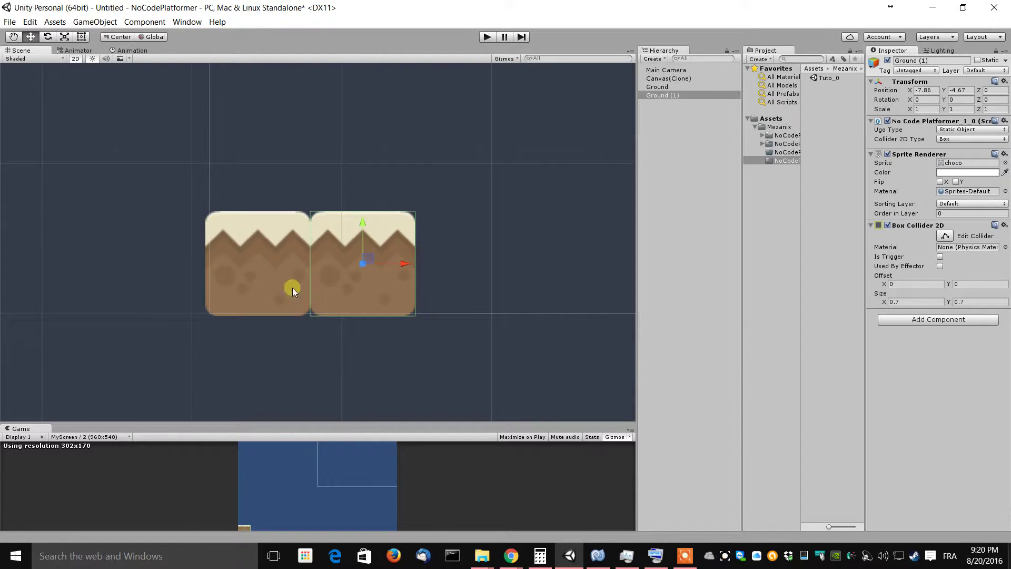
{"action": "left_click_drag", "start_coordinate": [171, 172], "coordinate": [453, 360]}
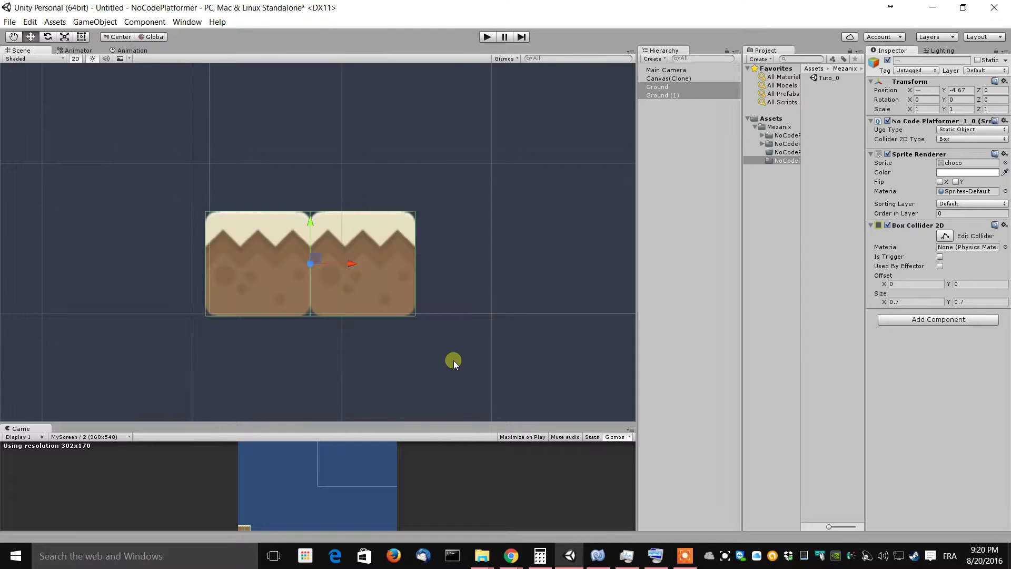
{"action": "middle_click_drag", "start_coordinate": [463, 270], "coordinate": [423, 255]}
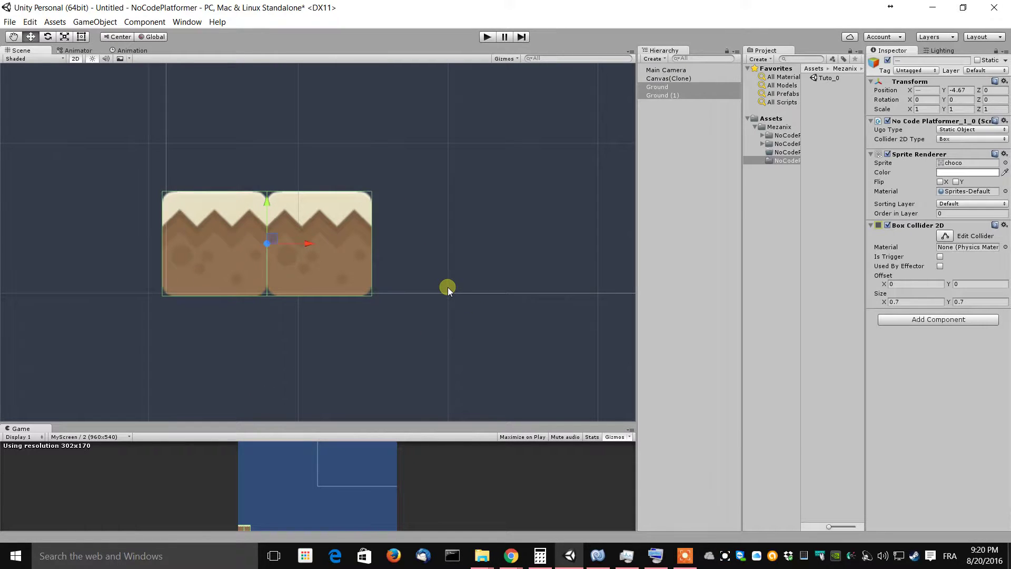
{"action": "key", "text": "ctrl+d"}
{"action": "key", "text": "v"}
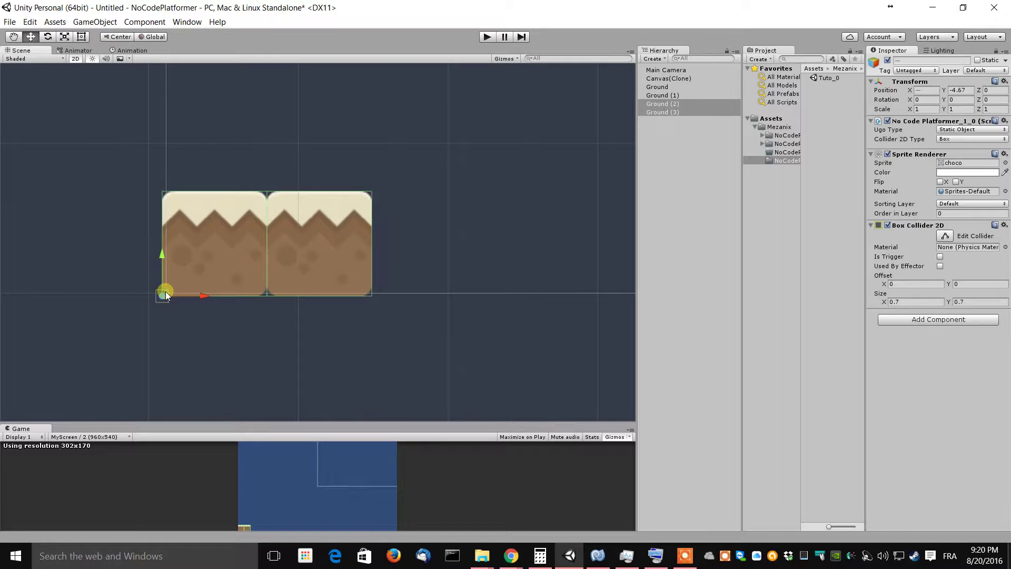
{"action": "left_click_drag", "start_coordinate": [165, 293], "coordinate": [364, 296]}
Duplicate all four ground tiles and vertex-snap the copies onto the right end, extending the row to eight tiles
{"action": "scroll", "coordinate": [496, 305], "scroll_direction": "down", "scroll_amount": 2}
{"action": "middle_click_drag", "start_coordinate": [497, 305], "coordinate": [367, 323]}
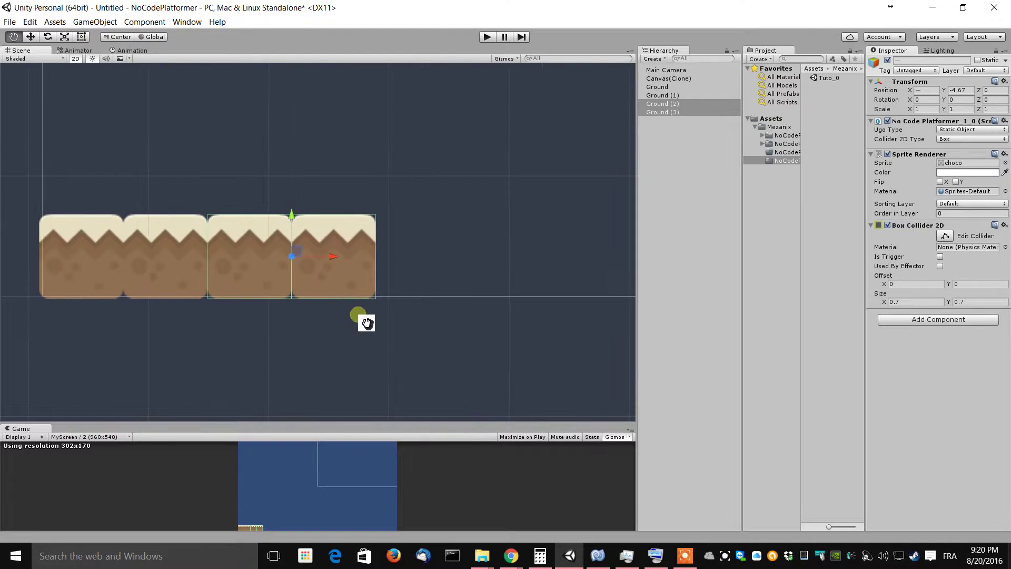
{"action": "left_click_drag", "start_coordinate": [25, 174], "coordinate": [420, 343]}
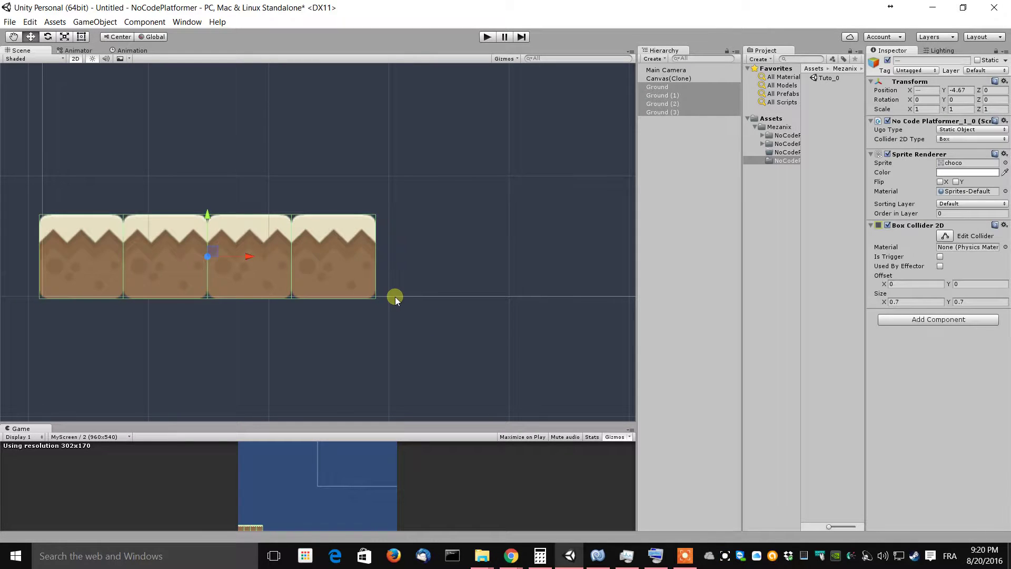
{"action": "key", "text": "ctrl+d"}
{"action": "key", "text": "v"}
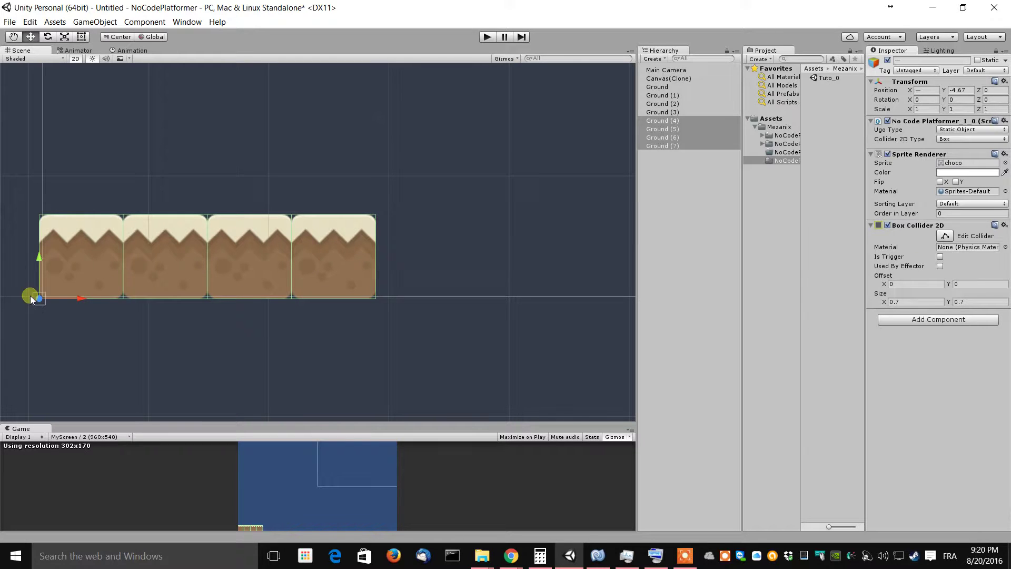
{"action": "left_click_drag", "start_coordinate": [33, 297], "coordinate": [444, 298]}
{"action": "scroll", "coordinate": [410, 183], "scroll_direction": "down", "scroll_amount": 17}
{"action": "middle_click_drag", "start_coordinate": [484, 172], "coordinate": [438, 219]}
{"action": "scroll", "coordinate": [438, 220], "scroll_direction": "down", "scroll_amount": 1}
{"action": "scroll", "coordinate": [365, 273], "scroll_direction": "up", "scroll_amount": 2}
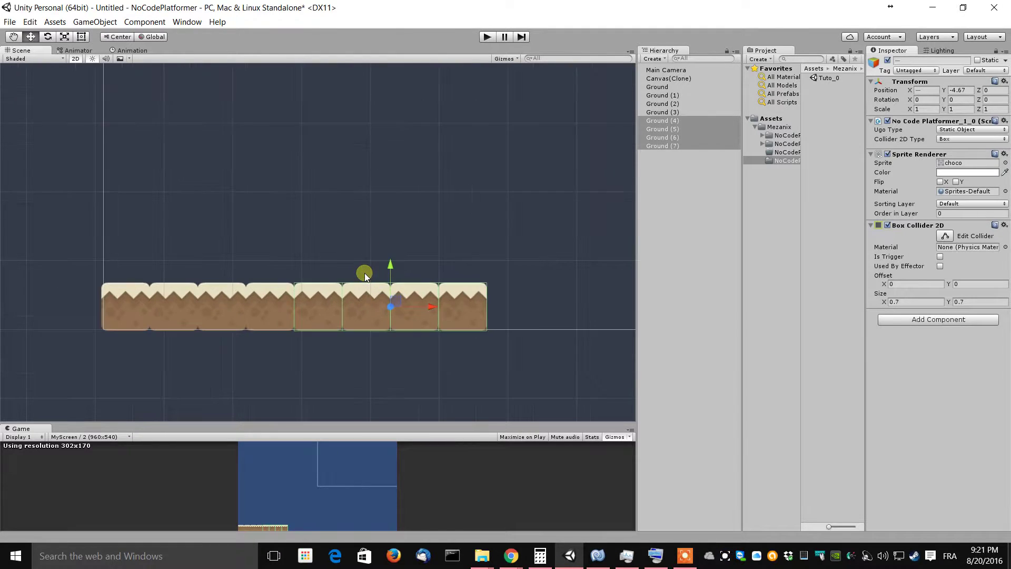
Create a new empty game object at the root of the scene and name it Ground_Group
{"action": "left_click", "coordinate": [668, 204]}
{"action": "right_click", "coordinate": [662, 172]}
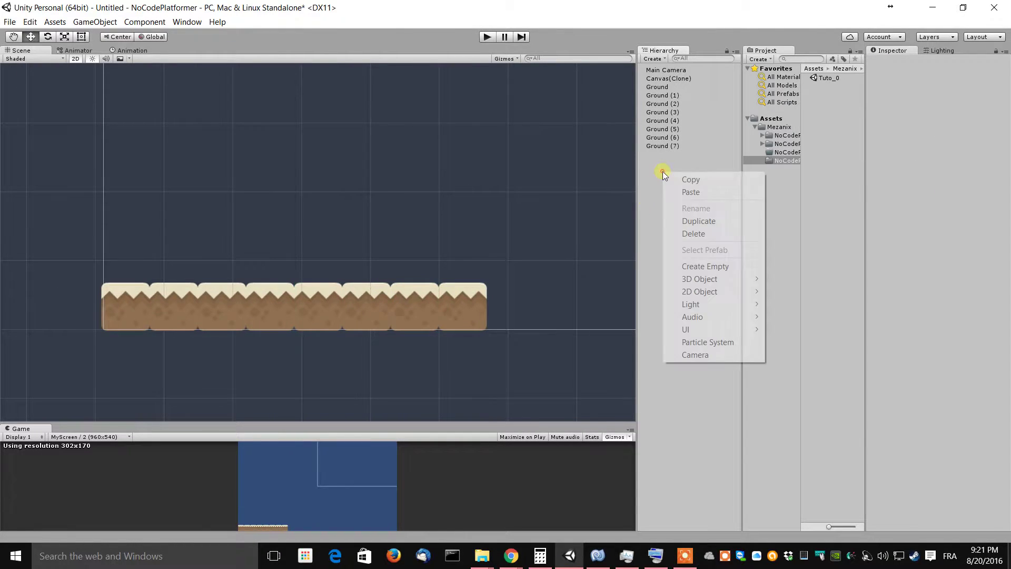
{"action": "left_click", "coordinate": [679, 266]}
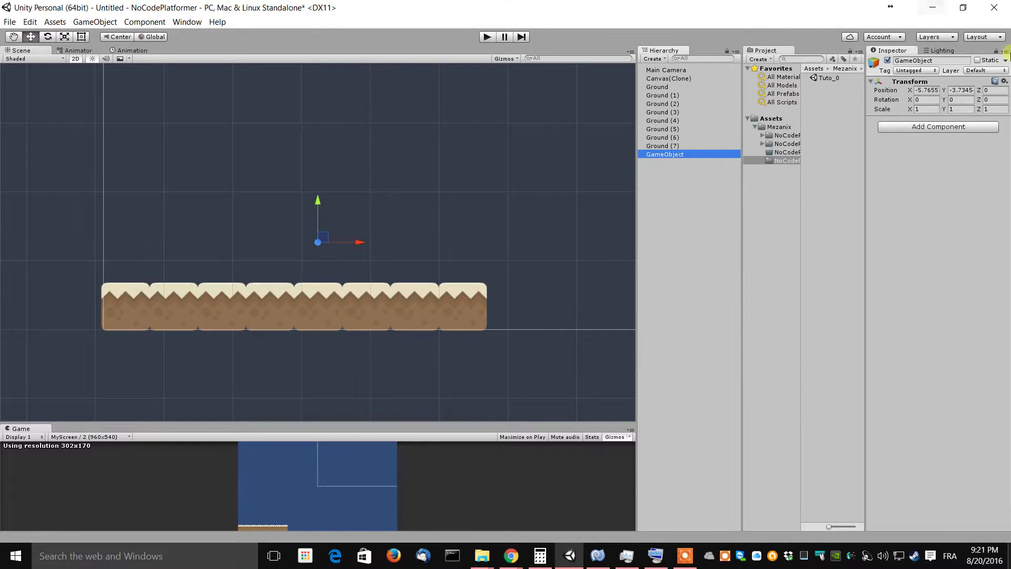
{"action": "left_click", "coordinate": [957, 62]}
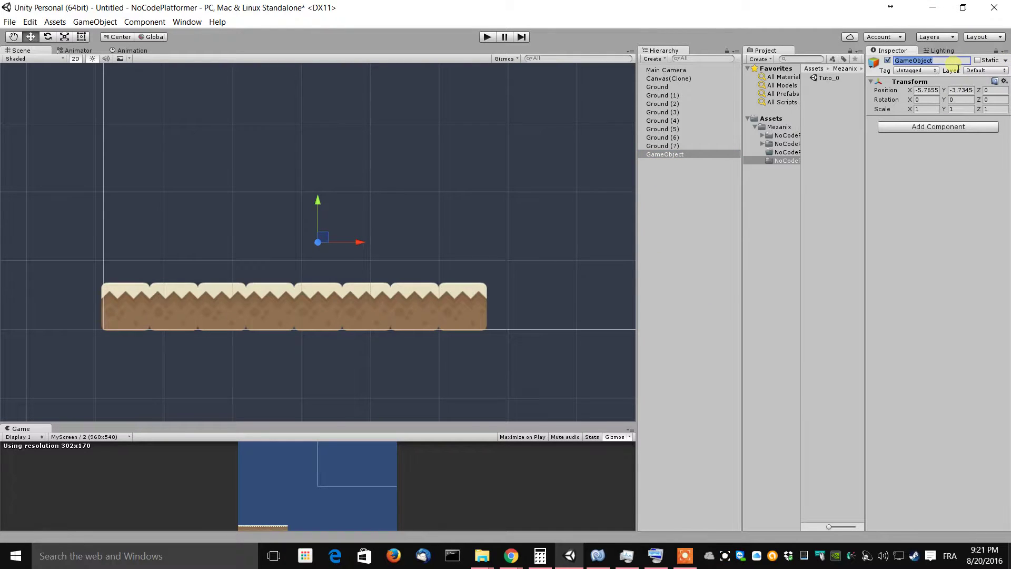
{"action": "type", "text": "Ground_Group"}
Reset the position of Ground_Group to 0, 0, 0
{"action": "left_click", "coordinate": [1001, 81]}
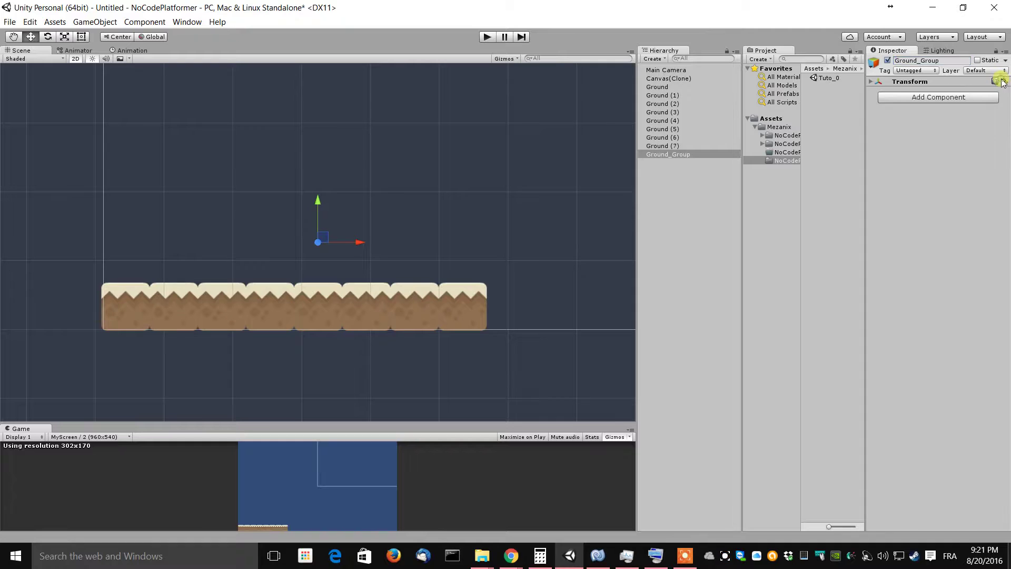
{"action": "left_click", "coordinate": [962, 81]}
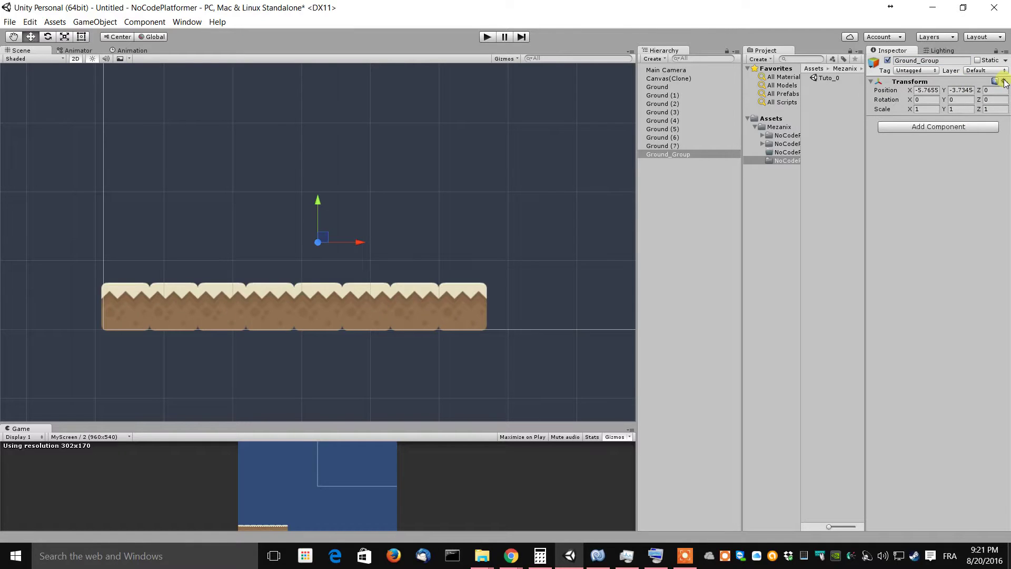
{"action": "left_click", "coordinate": [1004, 82]}
{"action": "left_click", "coordinate": [970, 95]}
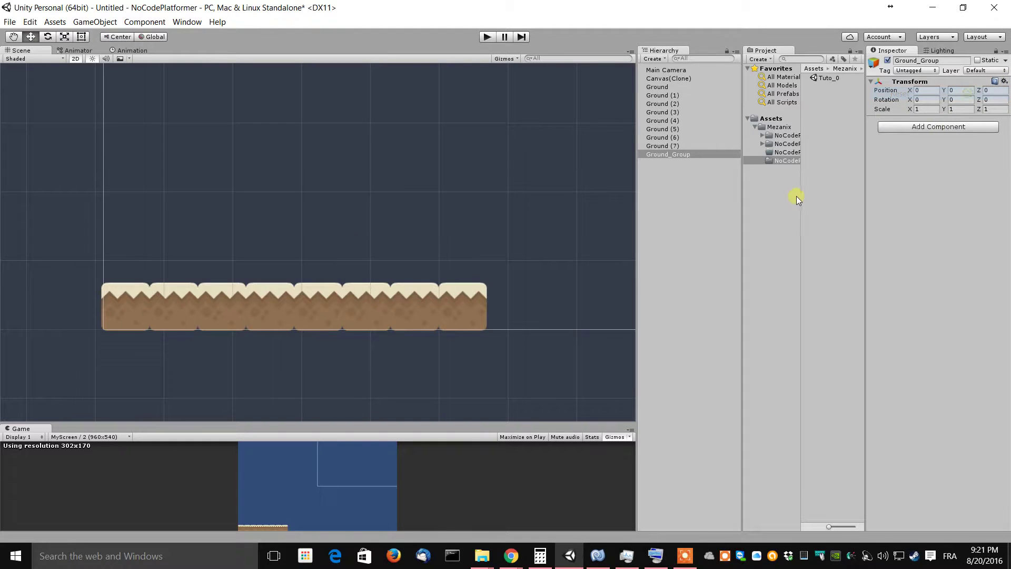
Make all eight ground tiles, from Ground through Ground (7), children of Ground_Group
{"action": "left_click", "coordinate": [686, 145]}
{"action": "left_click", "coordinate": [679, 87], "text": "shift"}
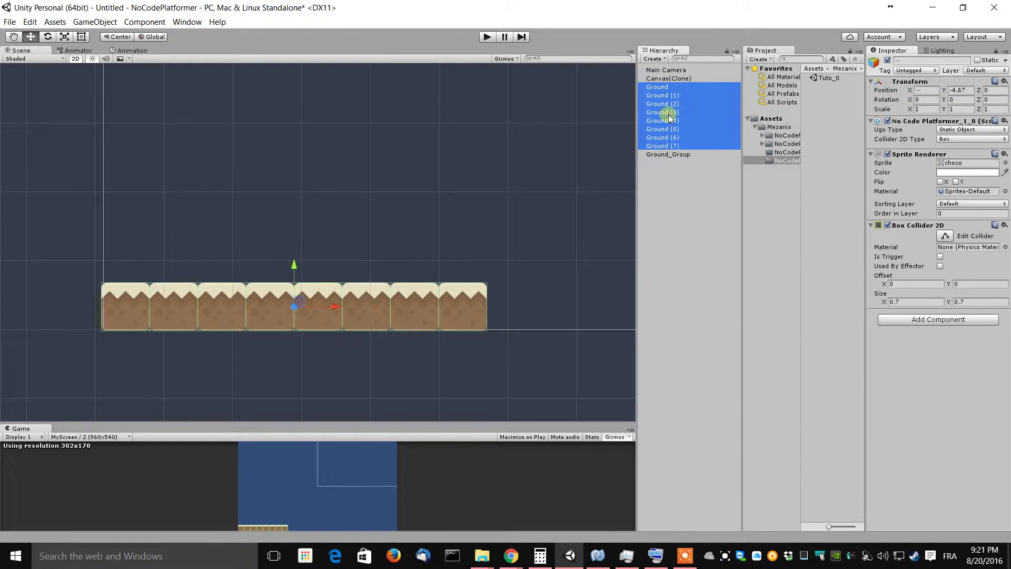
{"action": "left_click_drag", "start_coordinate": [669, 120], "coordinate": [674, 154]}
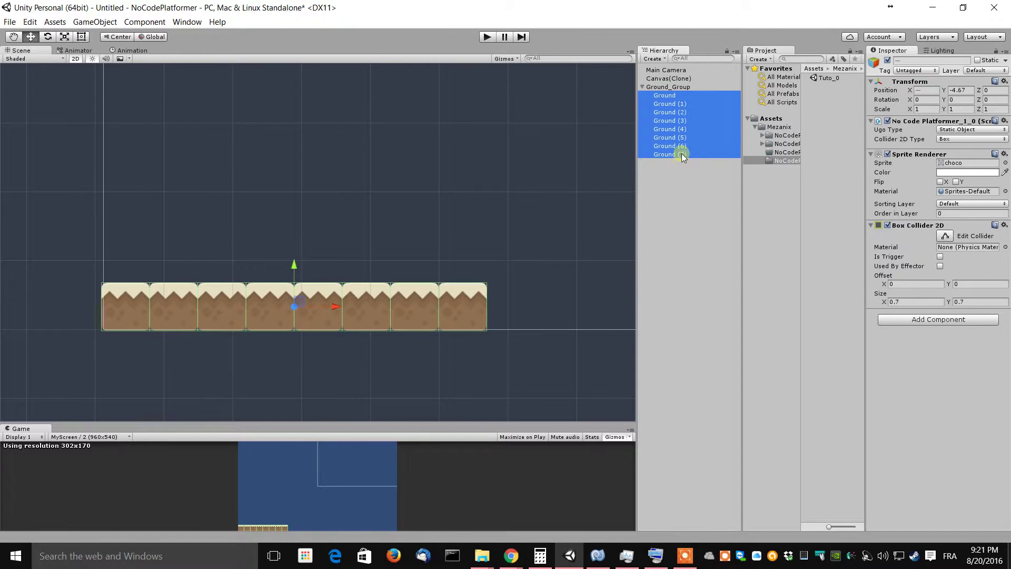
Duplicate Ground_Group and place the copy as a raised platform to the right, at about X 7.34, Y 2
{"action": "left_click", "coordinate": [681, 87]}
{"action": "key", "text": "ctrl+d"}
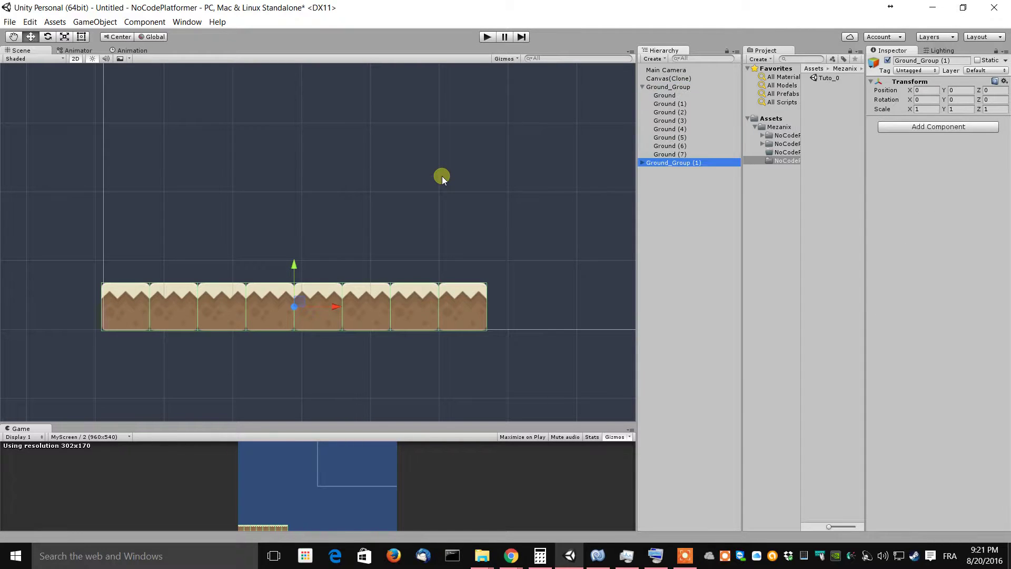
{"action": "left_click_drag", "start_coordinate": [292, 269], "coordinate": [316, 201]}
{"action": "scroll", "coordinate": [318, 196], "scroll_direction": "down", "scroll_amount": 3}
{"action": "middle_click_drag", "start_coordinate": [472, 232], "coordinate": [138, 232]}
{"action": "left_click_drag", "start_coordinate": [103, 223], "coordinate": [441, 223]}
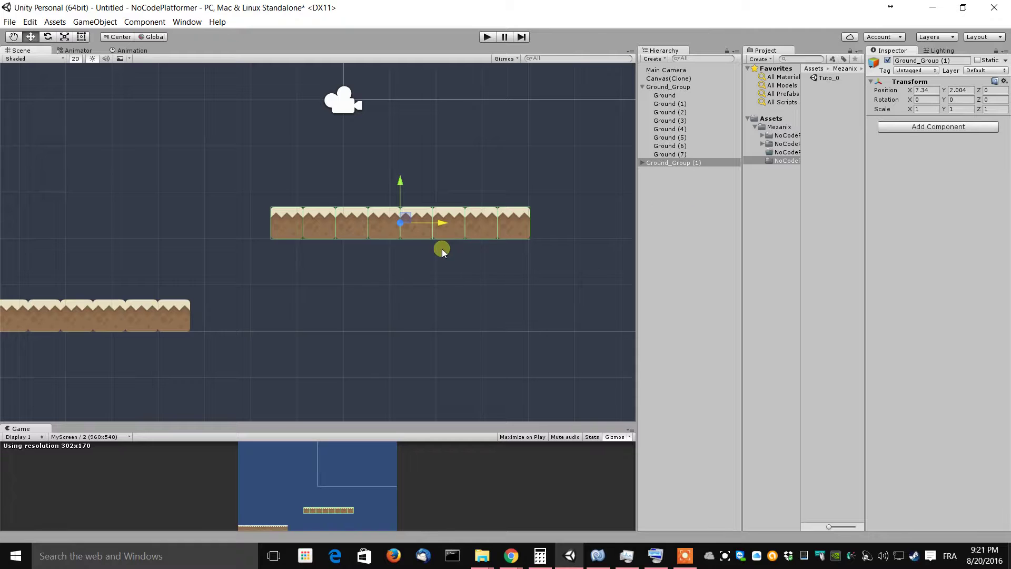
Duplicate Ground_Group (1) and snap the copy to its far end as a higher platform, at about X 12.94, Y 2.7
{"action": "key", "text": "ctrl+d"}
{"action": "key", "text": "v"}
{"action": "left_click_drag", "start_coordinate": [275, 237], "coordinate": [576, 208]}
{"action": "scroll", "coordinate": [395, 146], "scroll_direction": "down", "scroll_amount": 3}
{"action": "middle_click_drag", "start_coordinate": [478, 160], "coordinate": [447, 180]}
{"action": "scroll", "coordinate": [448, 180], "scroll_direction": "down", "scroll_amount": 2}
{"action": "middle_click_drag", "start_coordinate": [480, 91], "coordinate": [479, 154]}
{"action": "scroll", "coordinate": [480, 155], "scroll_direction": "down", "scroll_amount": 3}
{"action": "middle_click_drag", "start_coordinate": [340, 189], "coordinate": [419, 178]}
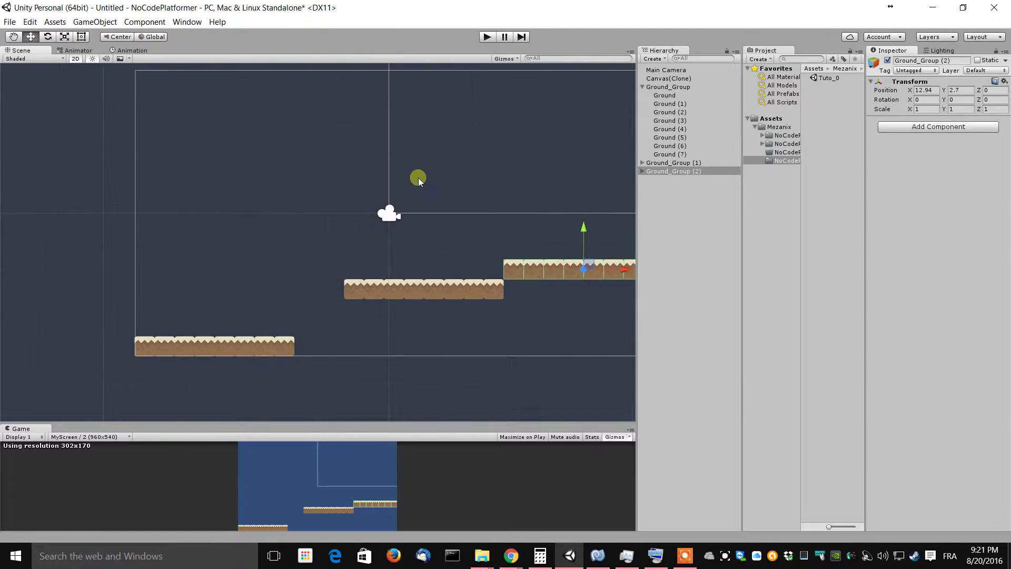
Create an empty game object at the scene root and move it horizontally over the first ground group, to about X -6.09
{"action": "left_click", "coordinate": [713, 237]}
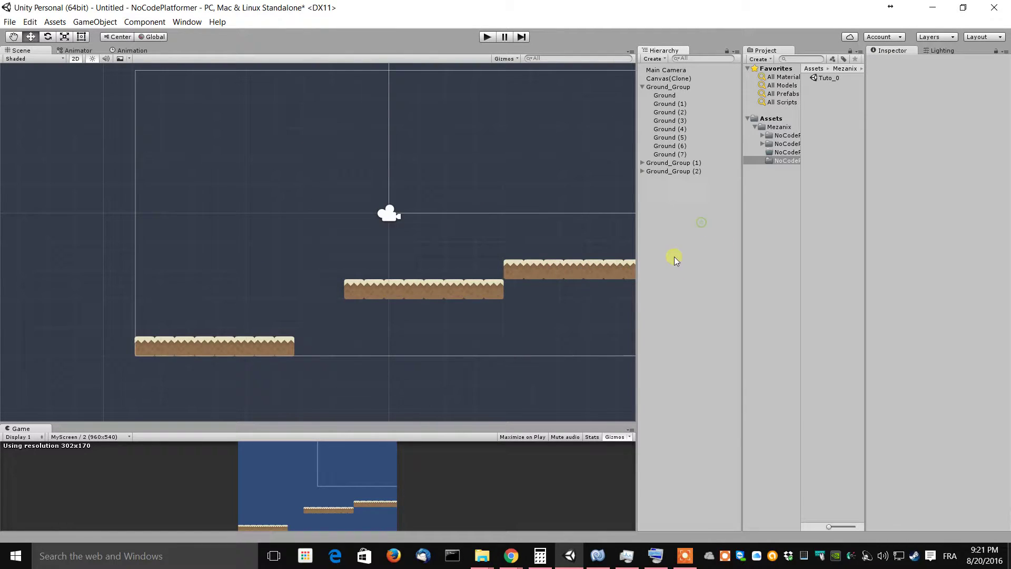
{"action": "left_click", "coordinate": [643, 88]}
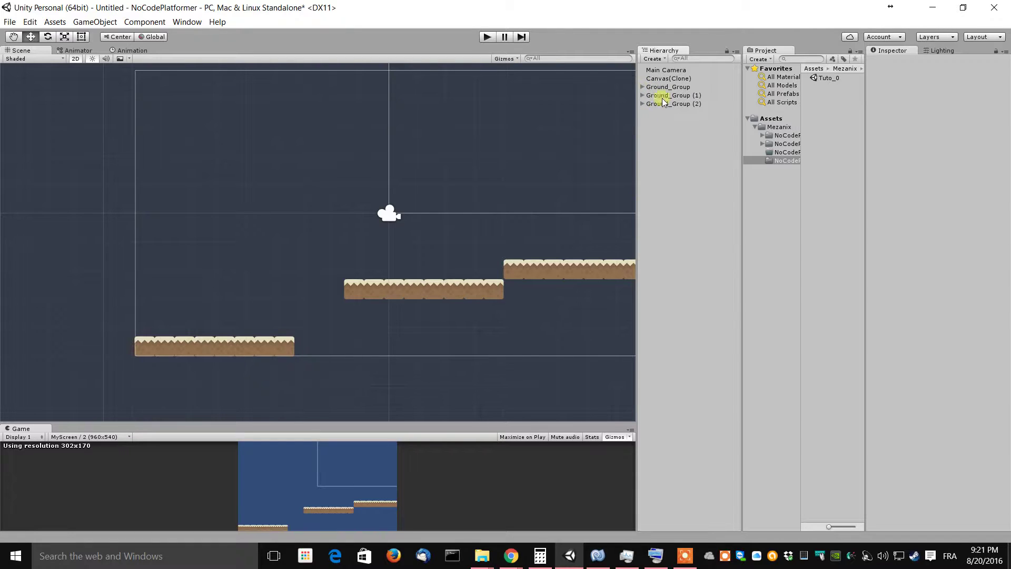
{"action": "left_click", "coordinate": [655, 59]}
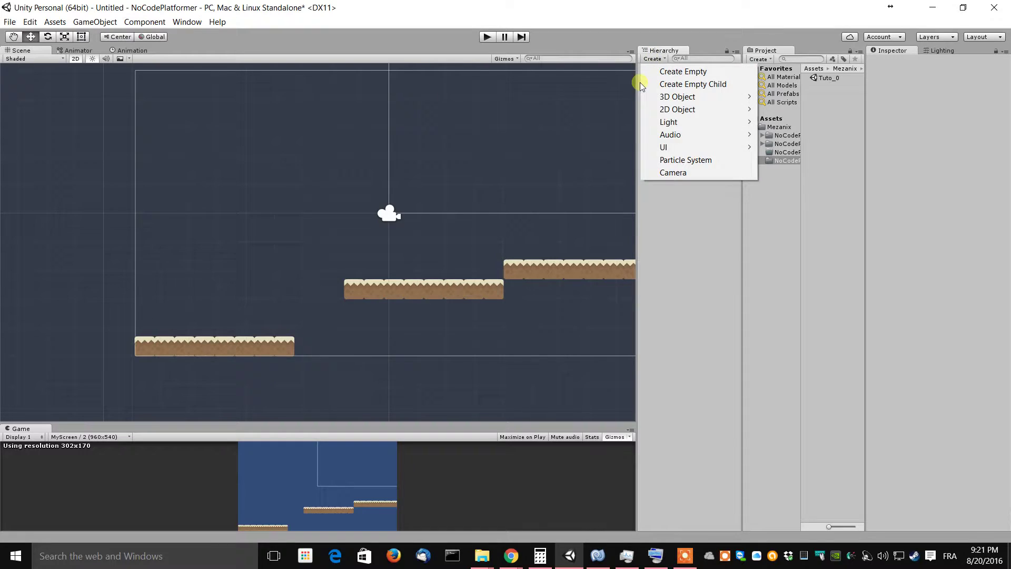
{"action": "left_click", "coordinate": [700, 74]}
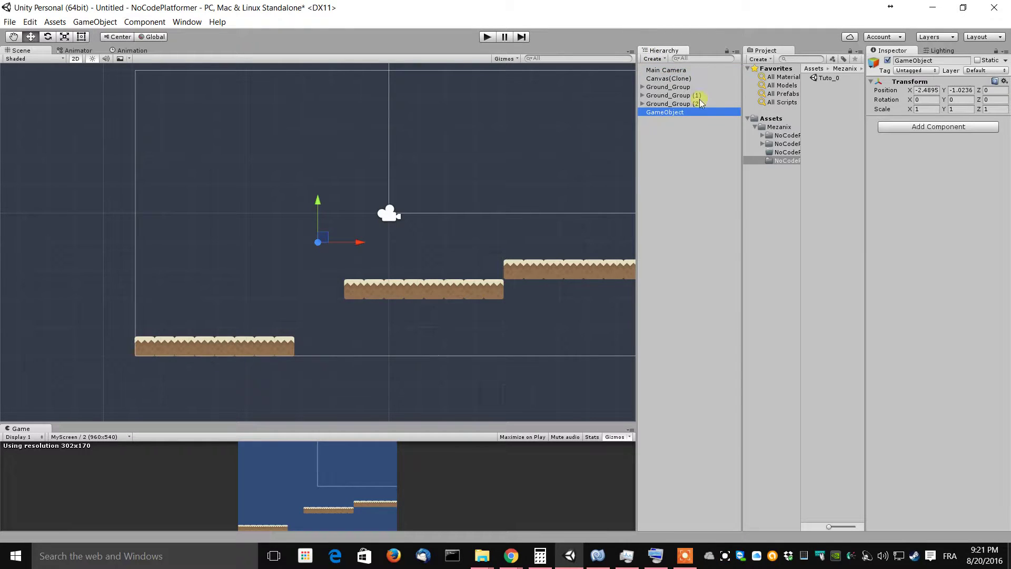
{"action": "scroll", "coordinate": [338, 188], "scroll_direction": "up", "scroll_amount": 1}
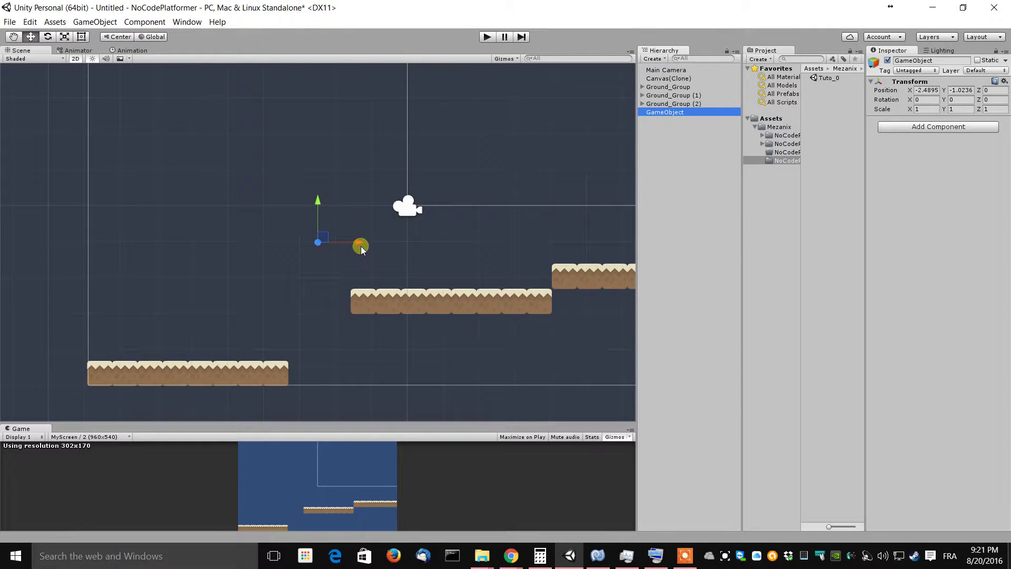
{"action": "left_click_drag", "start_coordinate": [361, 242], "coordinate": [232, 227]}
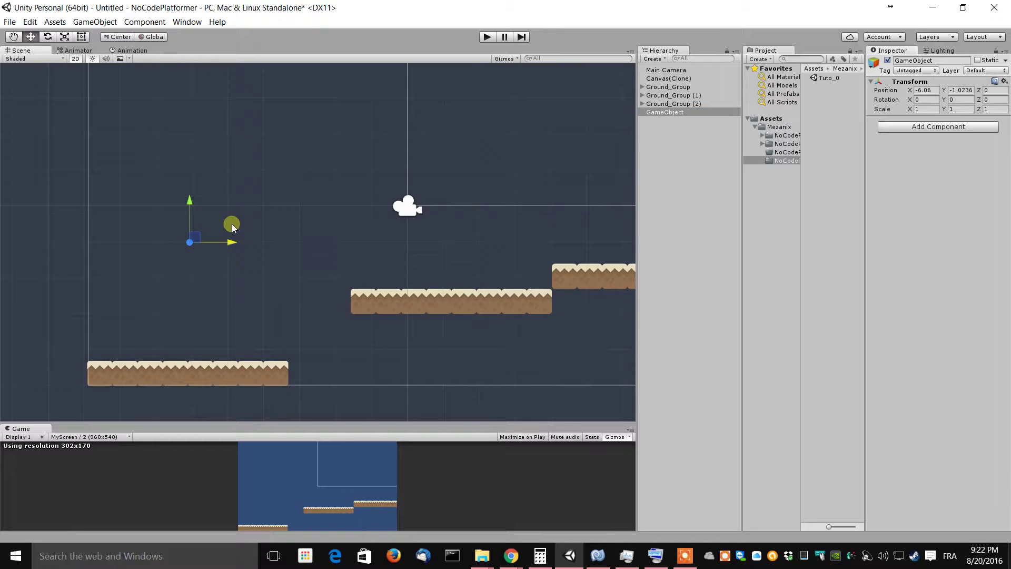
Rename the new object Player and add the Mezanix No Code Platformer 1.0 component to it
{"action": "left_click", "coordinate": [960, 61]}
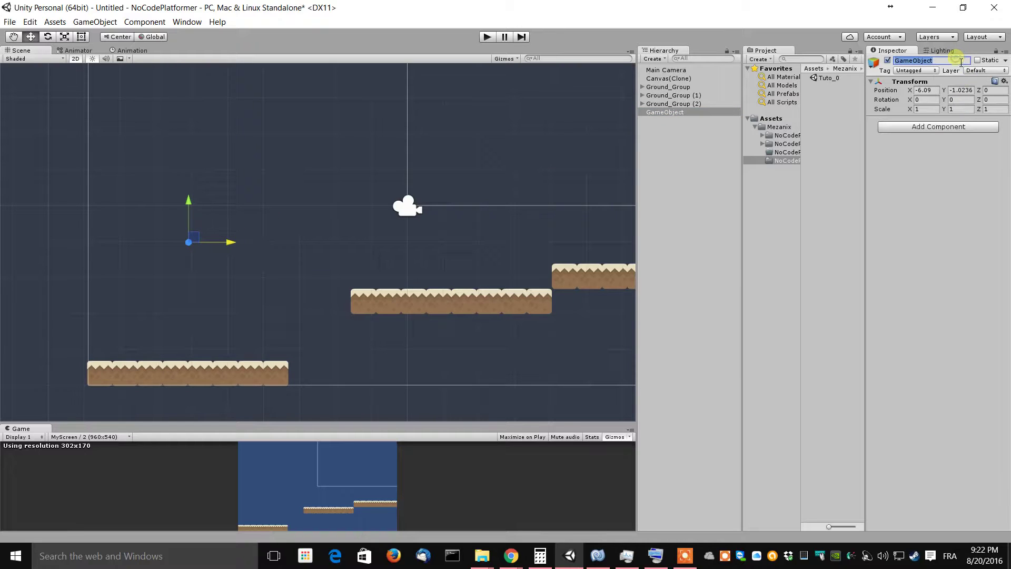
{"action": "type", "text": "Player"}
{"action": "left_click", "coordinate": [945, 130]}
{"action": "scroll", "coordinate": [935, 295], "scroll_direction": "down", "scroll_amount": 1}
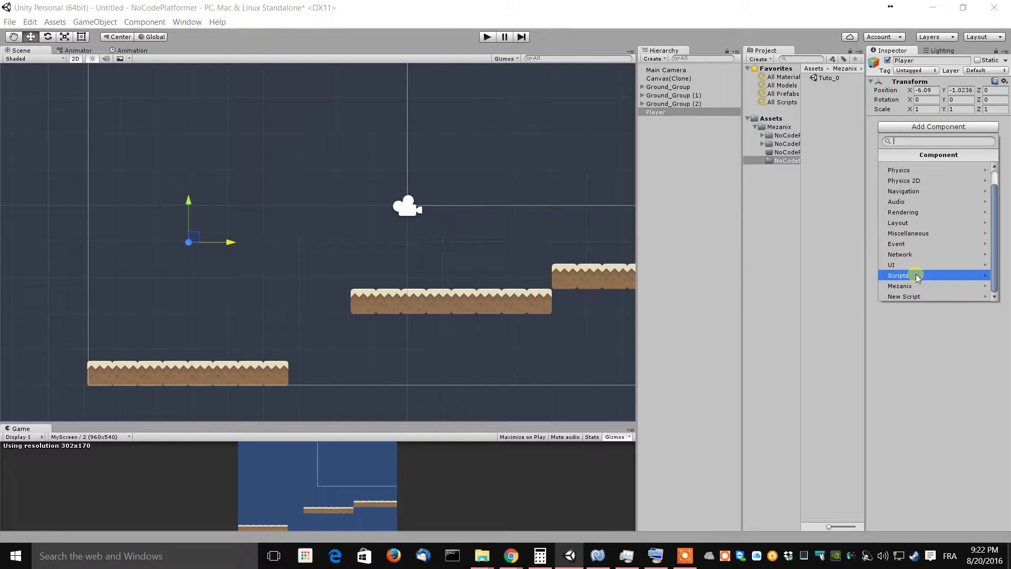
{"action": "left_click", "coordinate": [932, 286]}
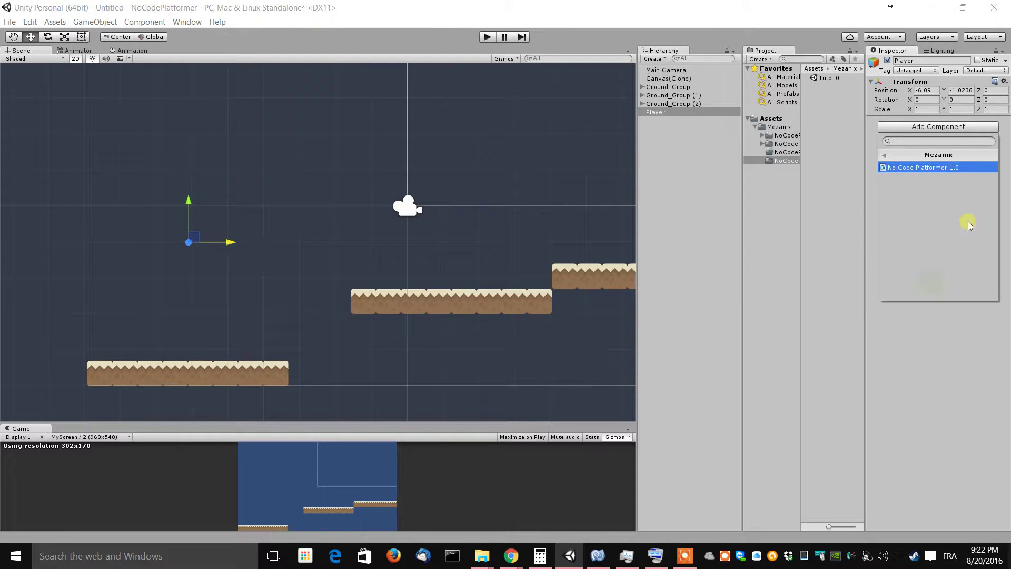
{"action": "left_click", "coordinate": [956, 168]}
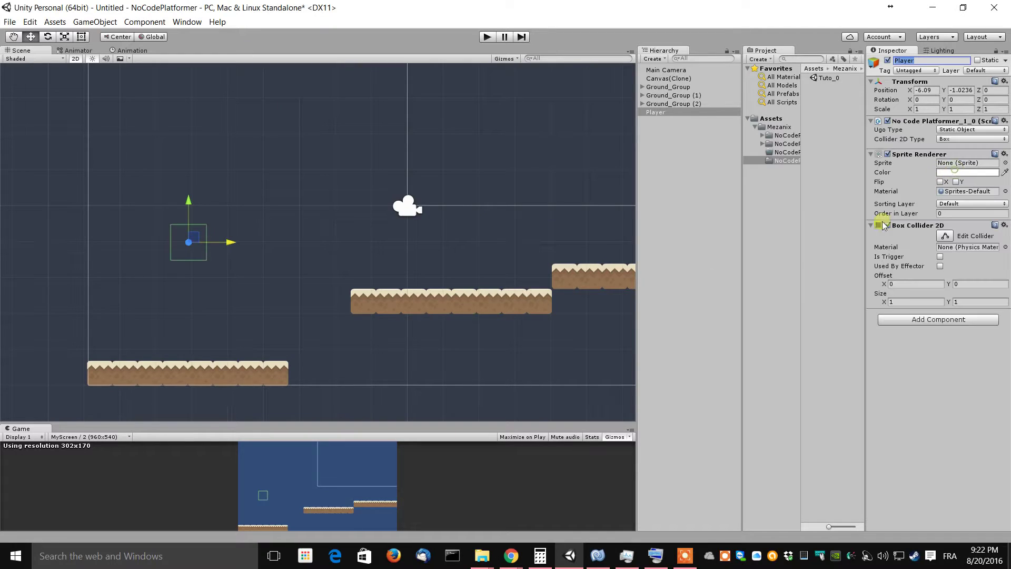
Lower the Player towards the first ground group, to about Y -2.28, and set its Ugo Type to Player
{"action": "middle_click_drag", "start_coordinate": [225, 210], "coordinate": [263, 155]}
{"action": "scroll", "coordinate": [404, 149], "scroll_direction": "up", "scroll_amount": 14}
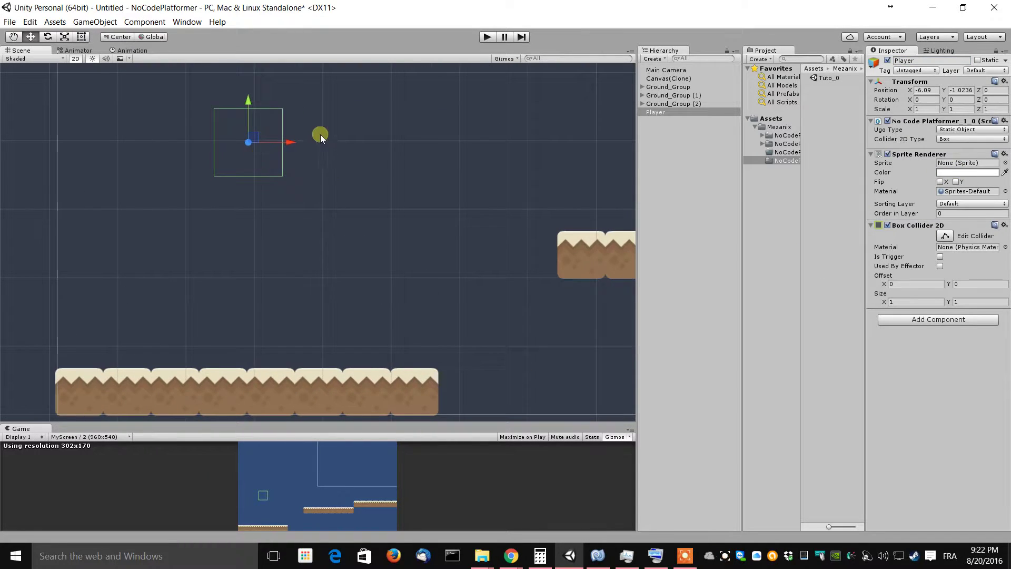
{"action": "left_click_drag", "start_coordinate": [250, 105], "coordinate": [243, 188]}
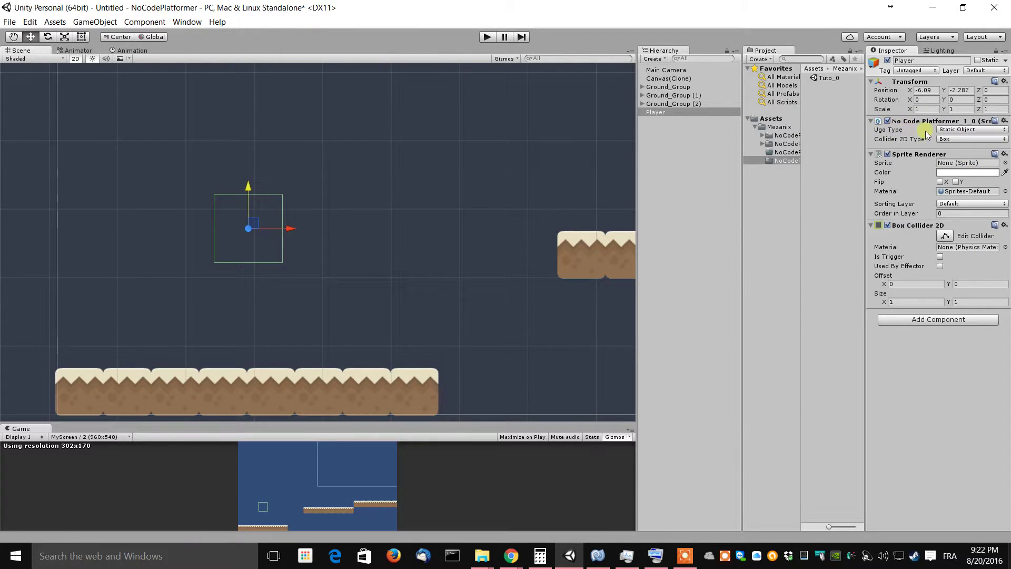
{"action": "left_click", "coordinate": [960, 131]}
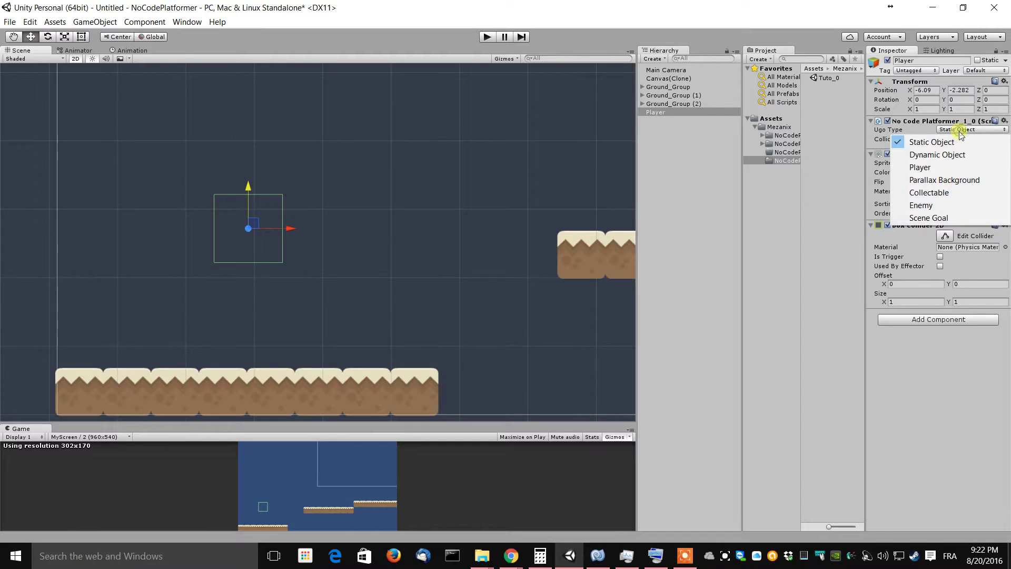
{"action": "left_click", "coordinate": [948, 167]}
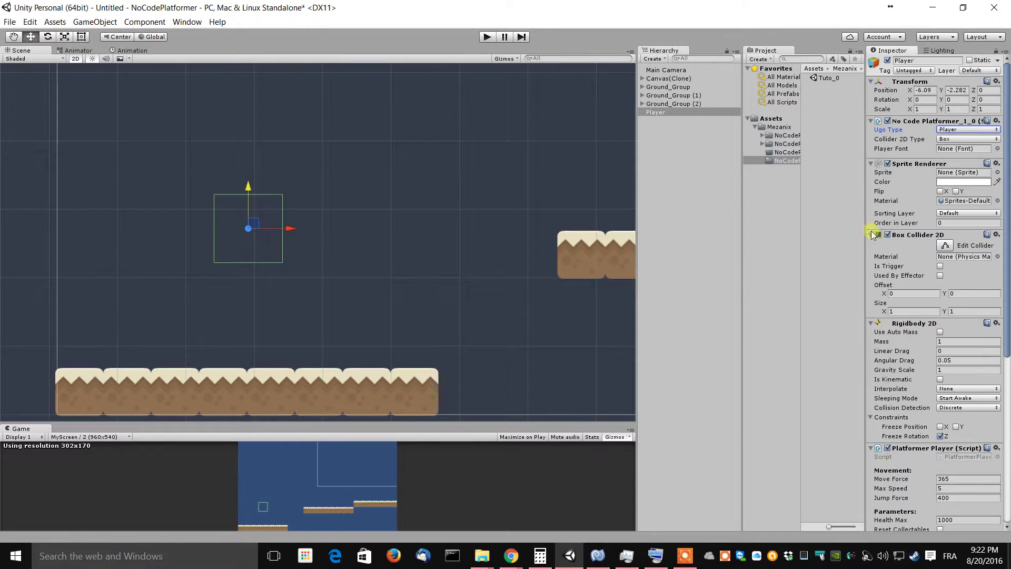
Widen the Inspector and examine the Player's Rigidbody 2D, Platformer Player, Main Camera Interaction and Animator settings
{"action": "left_click_drag", "start_coordinate": [865, 225], "coordinate": [767, 226]}
{"action": "scroll", "coordinate": [853, 268], "scroll_direction": "down", "scroll_amount": 5}
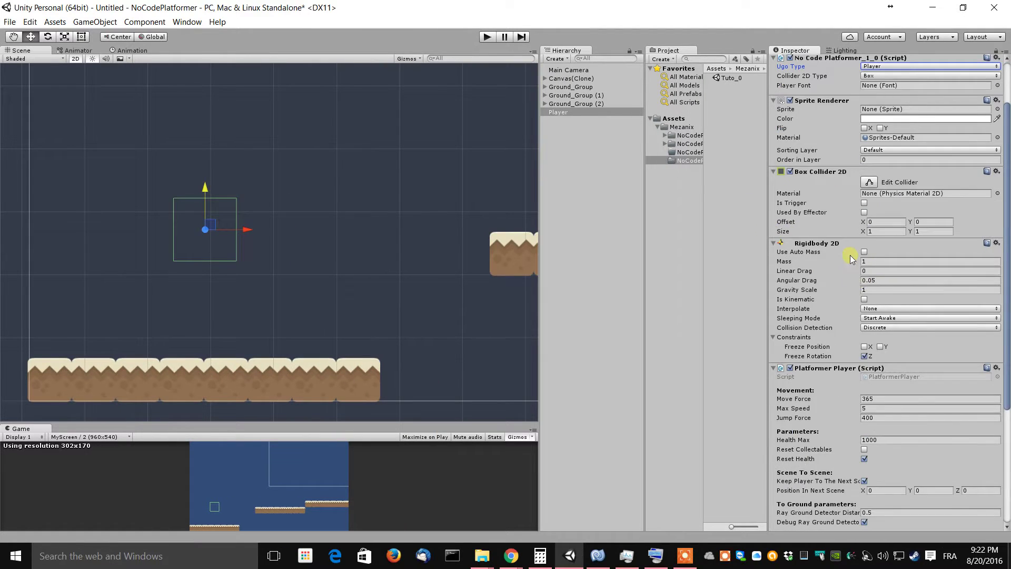
{"action": "scroll", "coordinate": [837, 229], "scroll_direction": "down", "scroll_amount": 3}
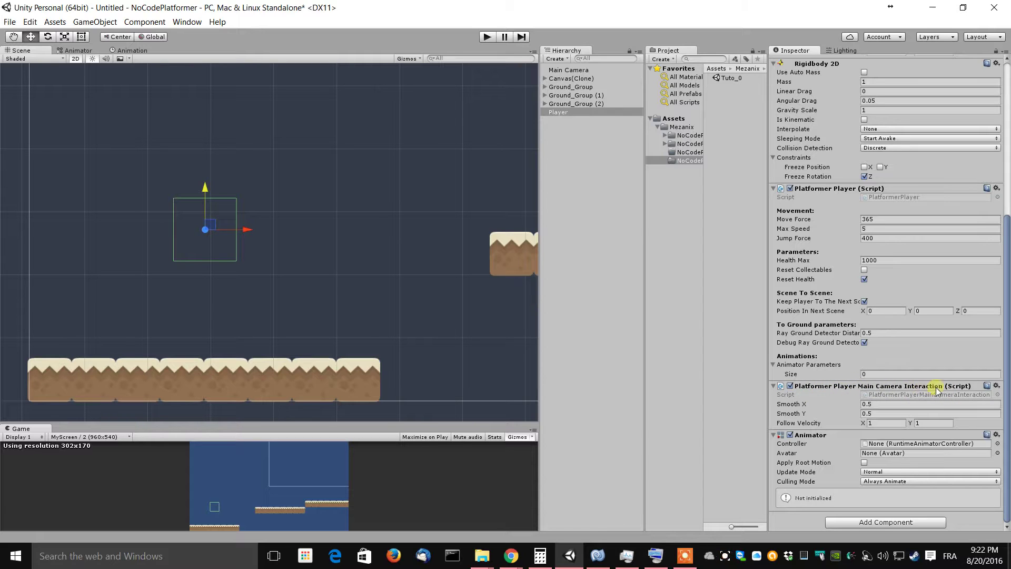
{"action": "scroll", "coordinate": [349, 119], "scroll_direction": "down", "scroll_amount": 4}
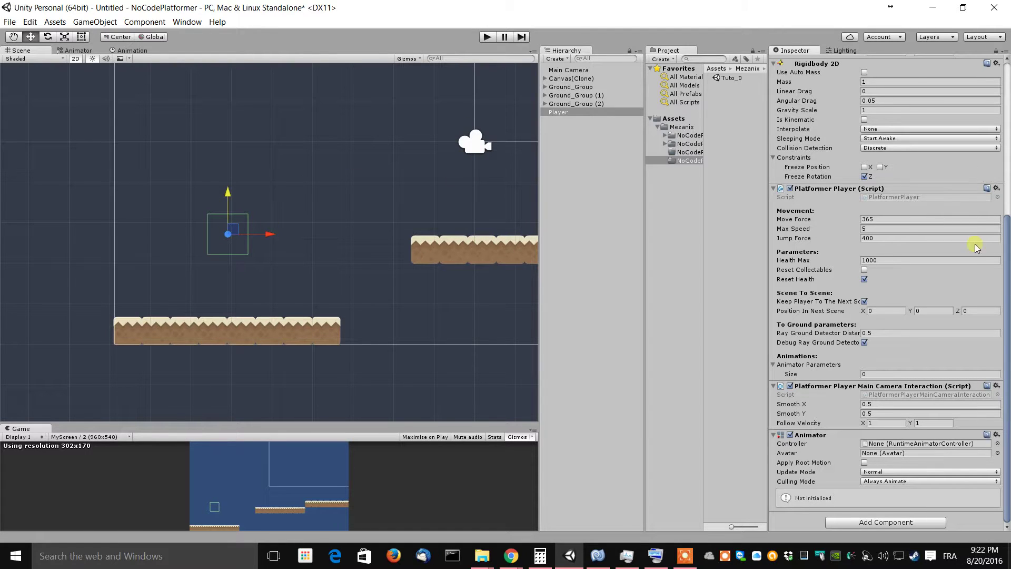
{"action": "scroll", "coordinate": [409, 210], "scroll_direction": "up", "scroll_amount": 5}
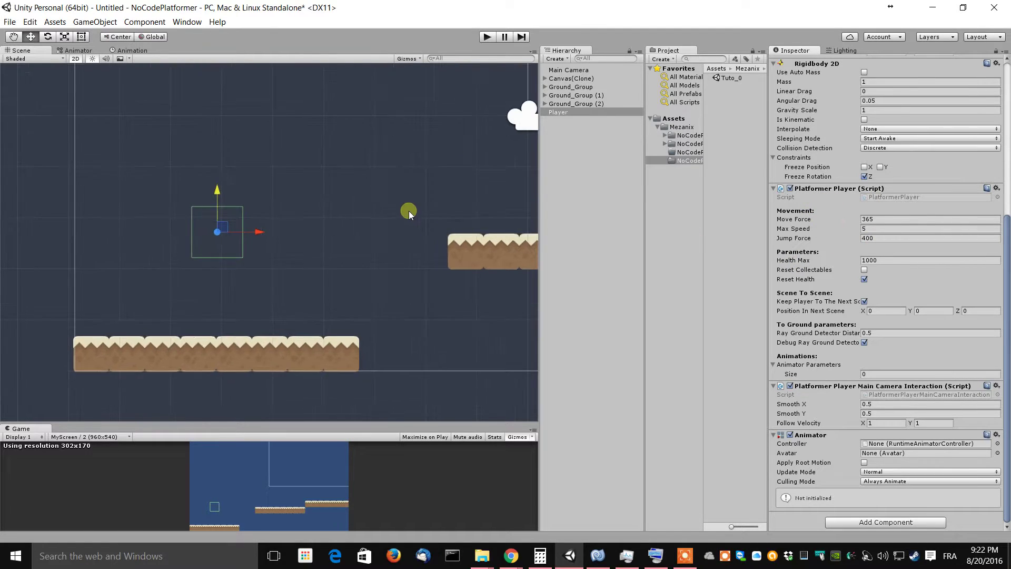
{"action": "scroll", "coordinate": [334, 207], "scroll_direction": "up", "scroll_amount": 3}
{"action": "middle_click_drag", "start_coordinate": [386, 214], "coordinate": [432, 179]}
{"action": "scroll", "coordinate": [439, 167], "scroll_direction": "down", "scroll_amount": 2}
{"action": "scroll", "coordinate": [403, 235], "scroll_direction": "down", "scroll_amount": 1}
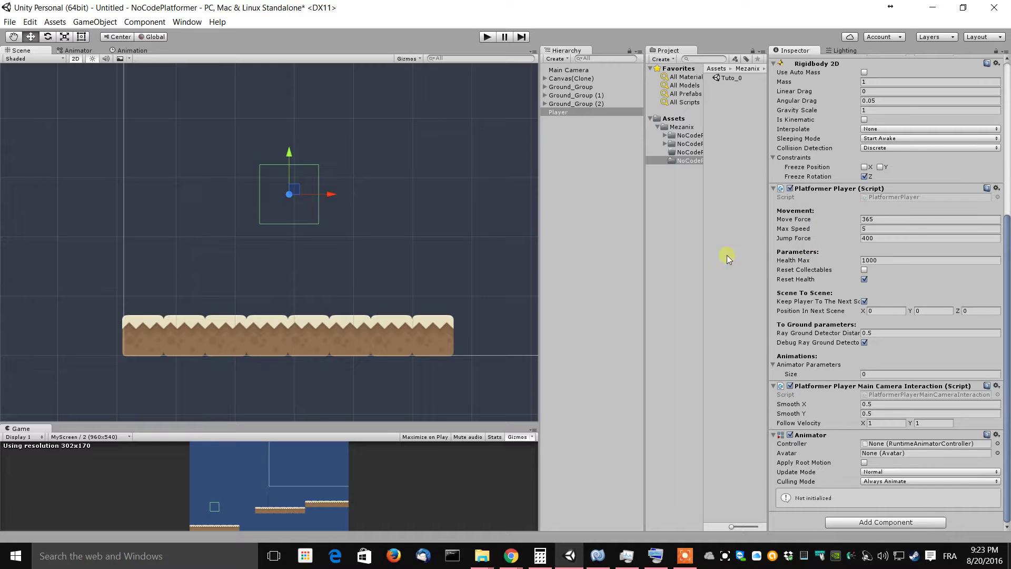
Find the bunny sprites and assign bunny1_stand as the Player's sprite
{"action": "scroll", "coordinate": [859, 158], "scroll_direction": "up", "scroll_amount": 10}
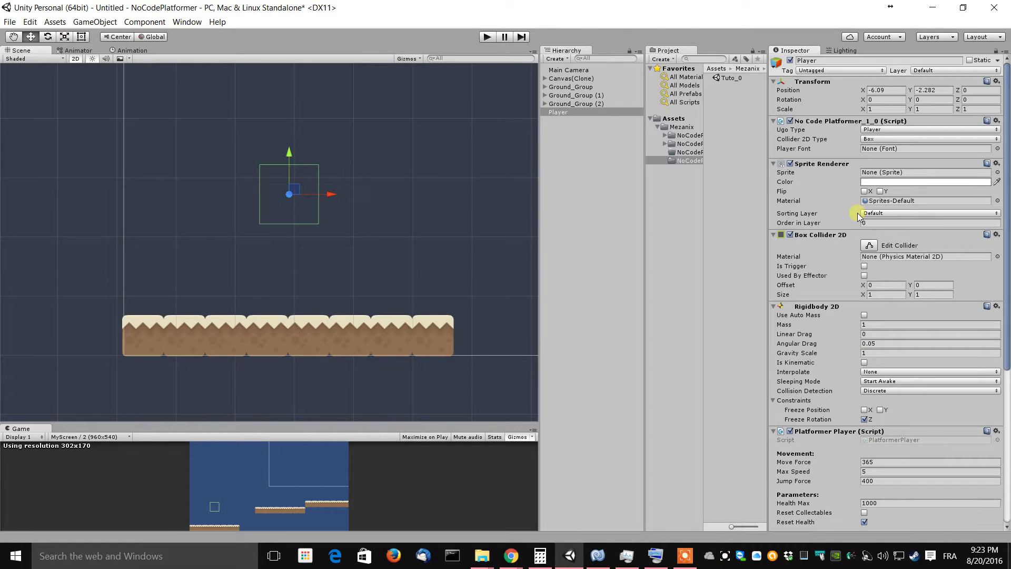
{"action": "left_click", "coordinate": [996, 173]}
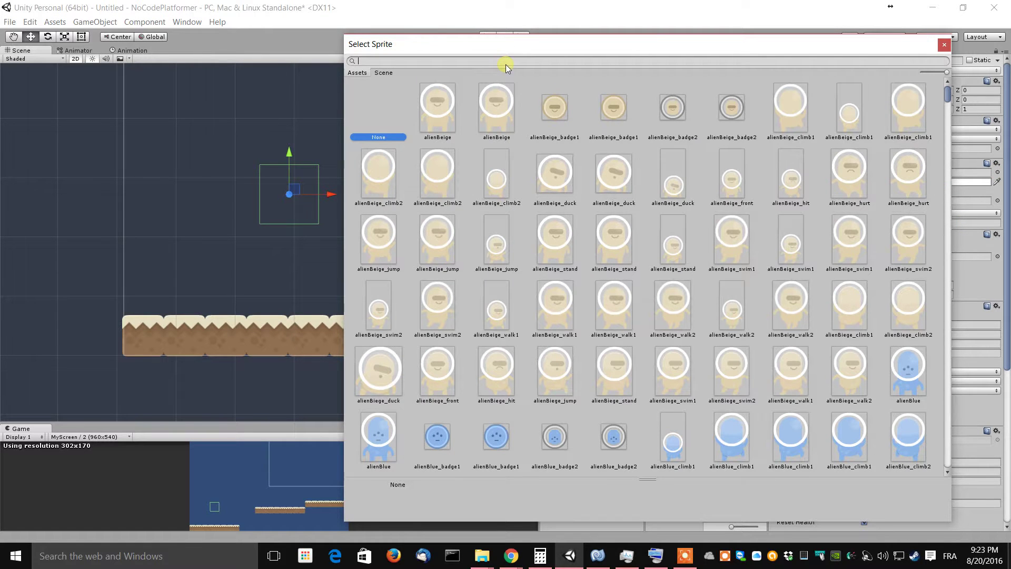
{"action": "type", "text": "bunn"}
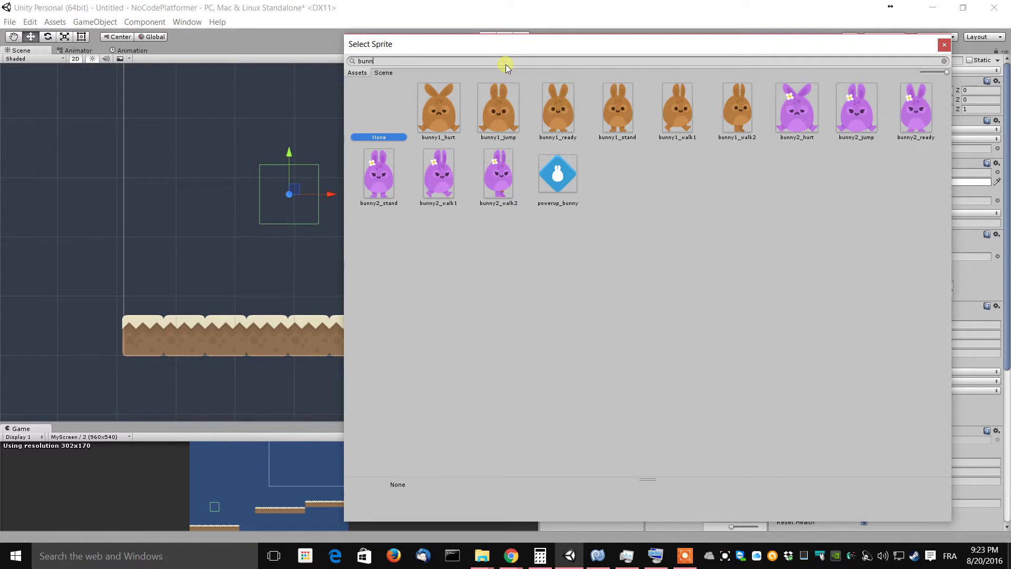
{"action": "left_click", "coordinate": [625, 110]}
{"action": "left_click", "coordinate": [475, 5]}
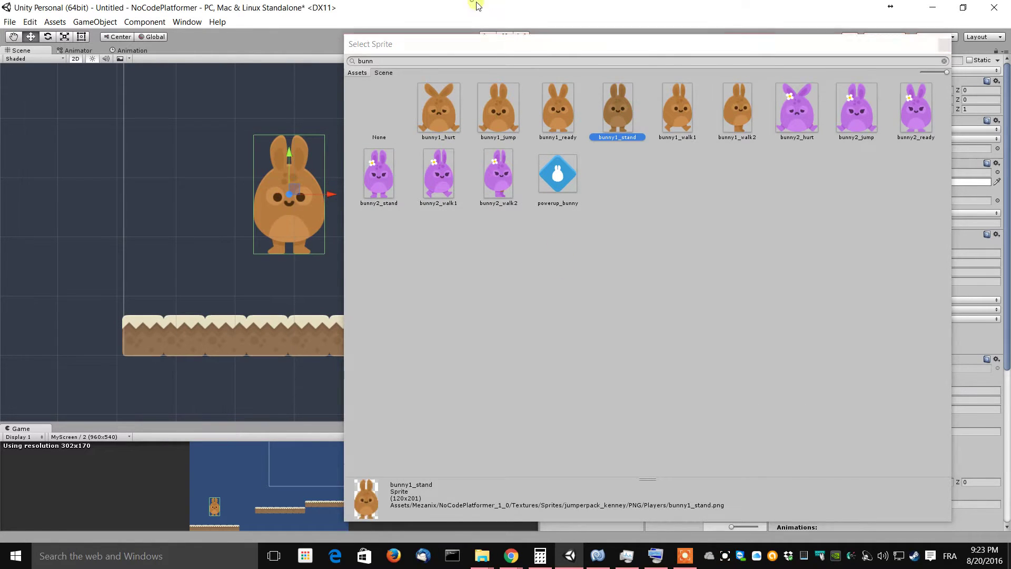
{"action": "scroll", "coordinate": [437, 132], "scroll_direction": "down", "scroll_amount": 10}
{"action": "middle_click_drag", "start_coordinate": [363, 181], "coordinate": [340, 169]}
{"action": "scroll", "coordinate": [333, 181], "scroll_direction": "down", "scroll_amount": 1}
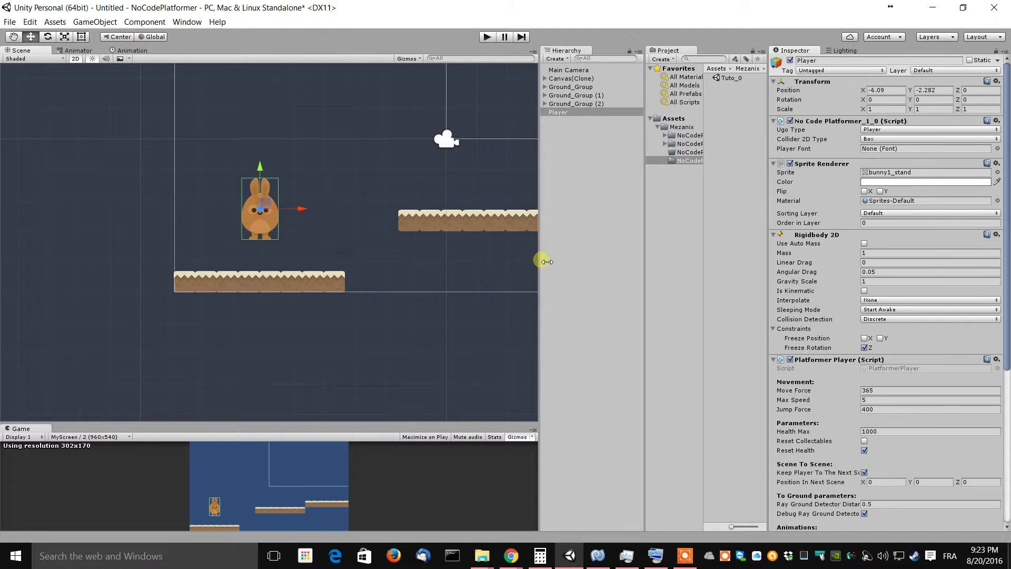
Narrow the Inspector again and enlarge the Game view to make room for playtesting
{"action": "left_click_drag", "start_coordinate": [546, 262], "coordinate": [789, 262]}
{"action": "scroll", "coordinate": [490, 277], "scroll_direction": "down", "scroll_amount": 2}
{"action": "middle_click_drag", "start_coordinate": [507, 255], "coordinate": [434, 276]}
{"action": "middle_click_drag", "start_coordinate": [427, 172], "coordinate": [455, 210]}
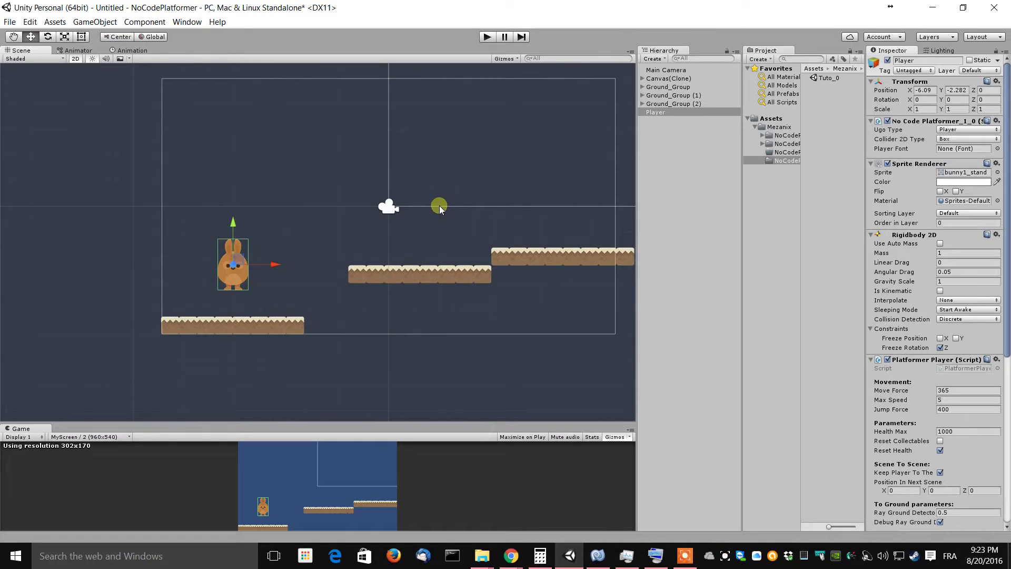
{"action": "middle_click_drag", "start_coordinate": [582, 188], "coordinate": [529, 220]}
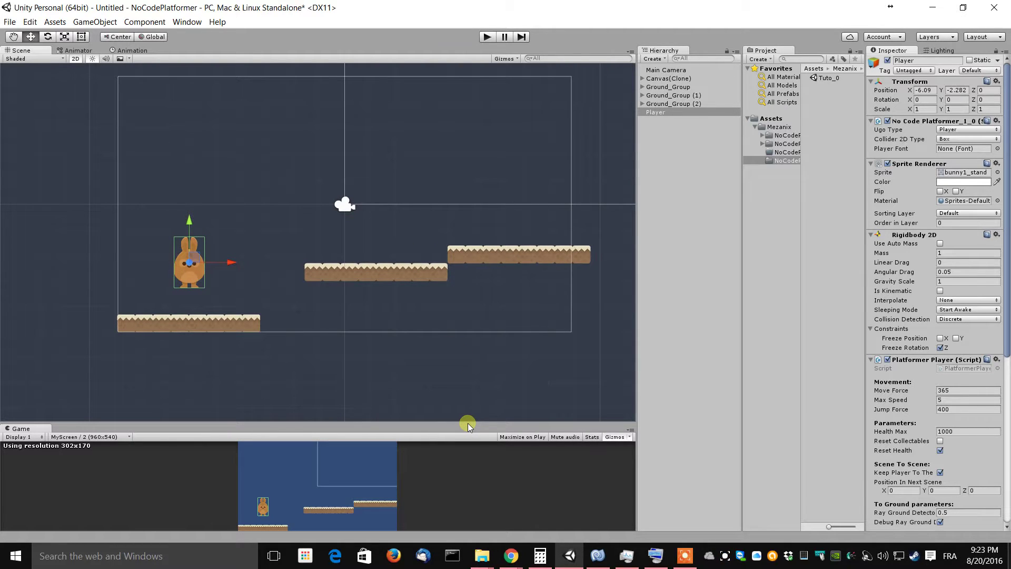
{"action": "left_click_drag", "start_coordinate": [467, 425], "coordinate": [545, 279]}
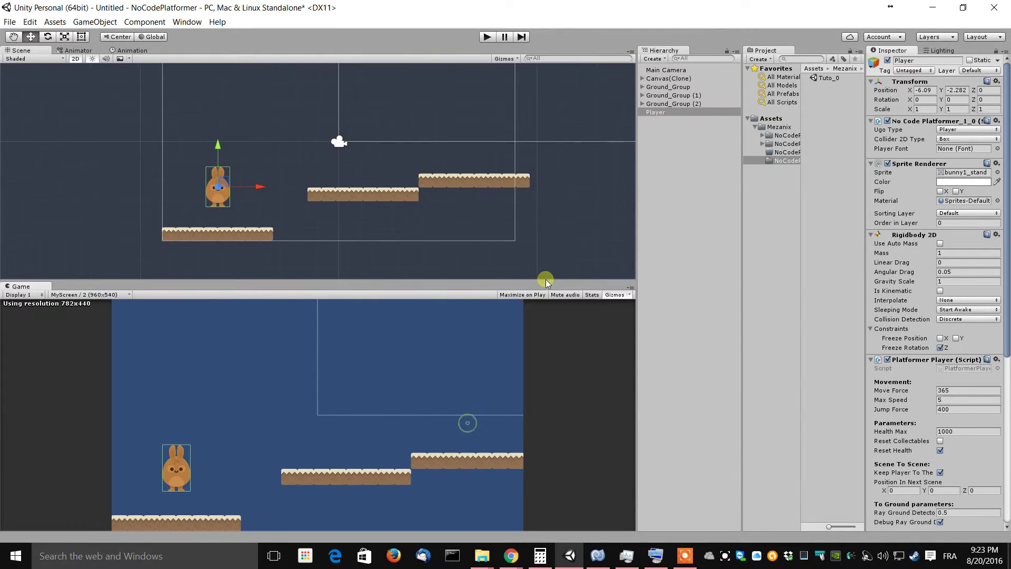
Playtest the level by walking and jumping the bunny in both directions across the platforms, and stop play mode
{"action": "left_click", "coordinate": [484, 36]}
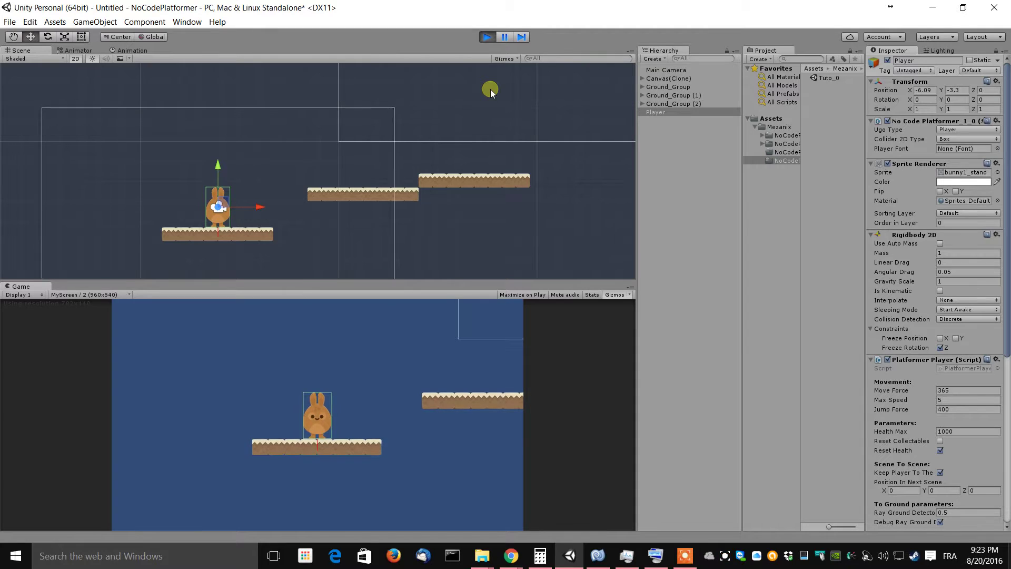
{"action": "key", "text": "Right"}
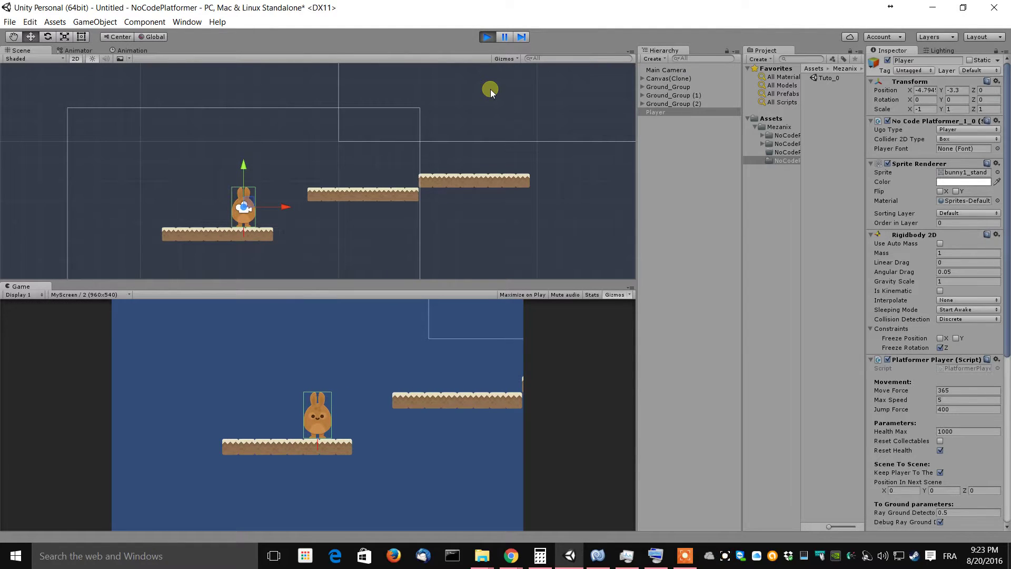
{"action": "key", "text": "space"}
{"action": "key", "text": "Left"}
{"action": "key", "text": "Right"}
{"action": "key", "text": "Left"}
{"action": "key", "text": "space"}
{"action": "key", "text": "Right"}
{"action": "key", "text": "space"}
{"action": "key", "text": "space"}
{"action": "key", "text": "Right"}
{"action": "key", "text": "Left"}
{"action": "key", "text": "Right"}
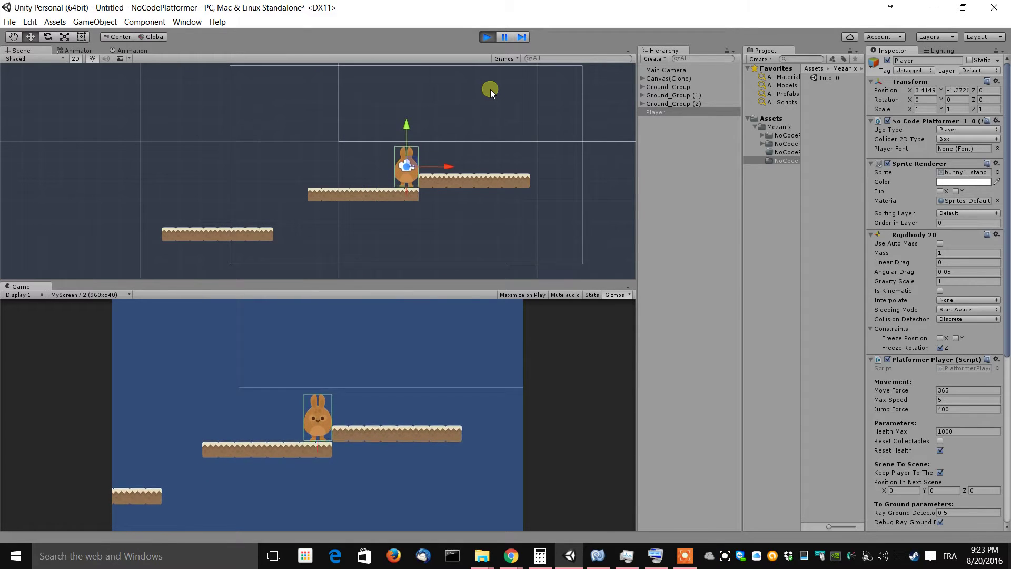
{"action": "key", "text": "Left"}
{"action": "key", "text": "space"}
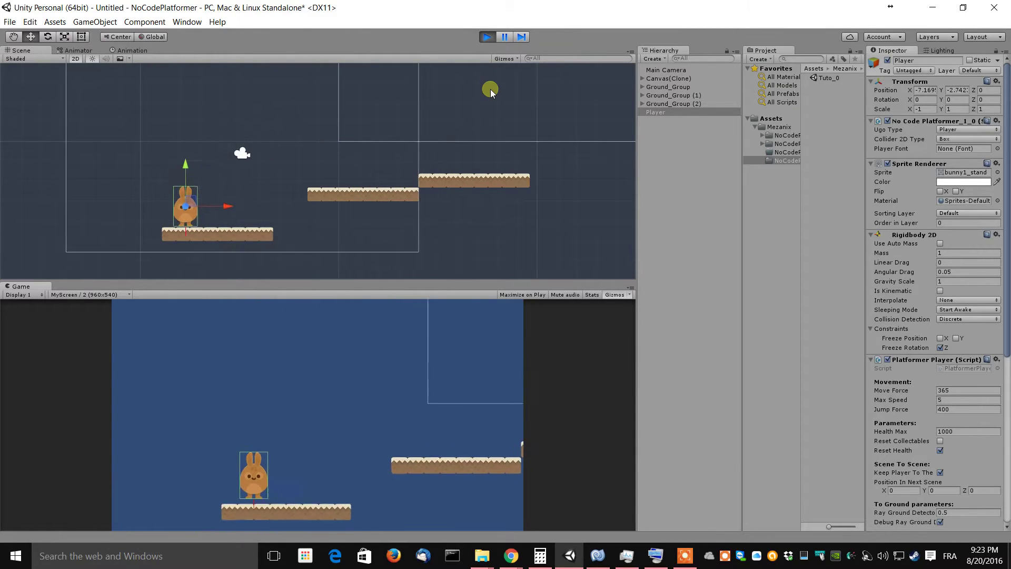
{"action": "key", "text": "space"}
{"action": "key", "text": "Right"}
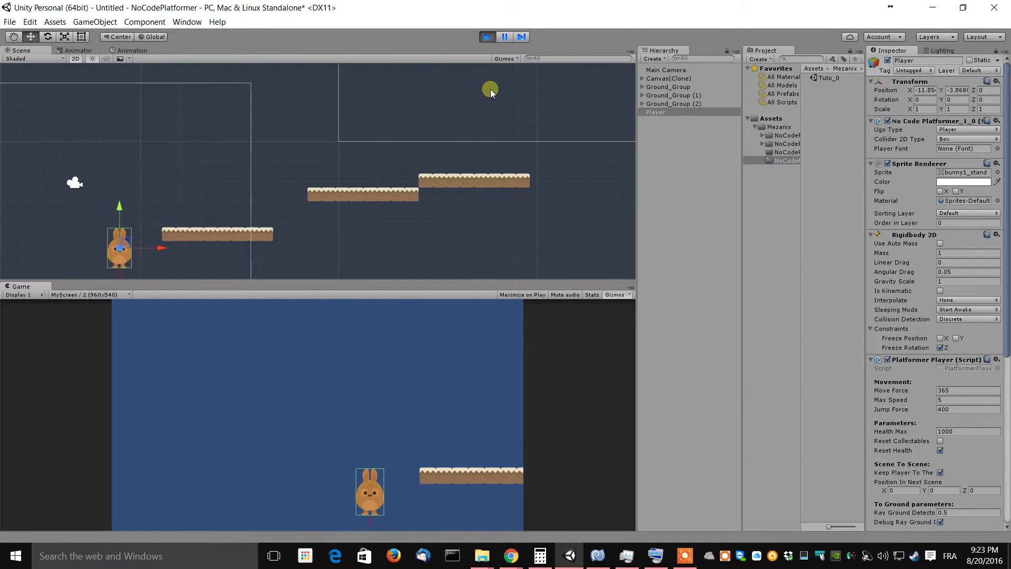
{"action": "left_click", "coordinate": [492, 37]}
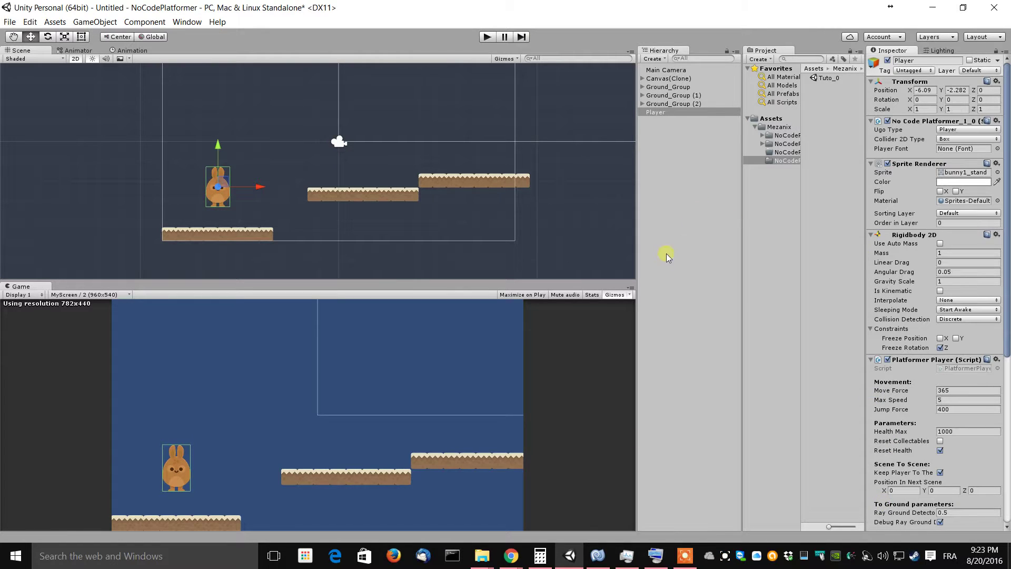
Set the Player's Collider 2D Type to Circle and review the other available collider types
{"action": "left_click", "coordinate": [956, 140]}
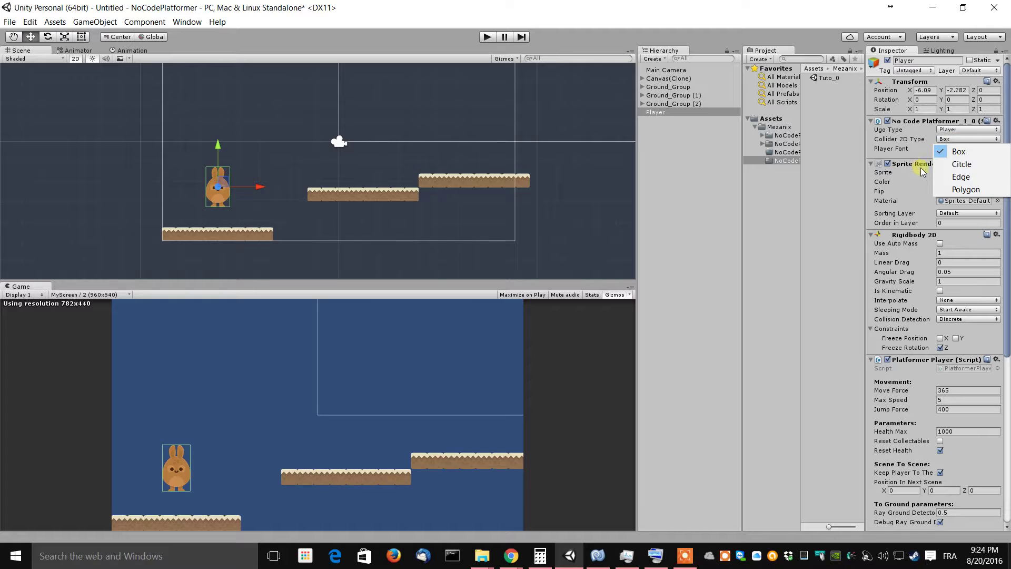
{"action": "left_click", "coordinate": [961, 164]}
{"action": "left_click_drag", "start_coordinate": [868, 151], "coordinate": [782, 168]}
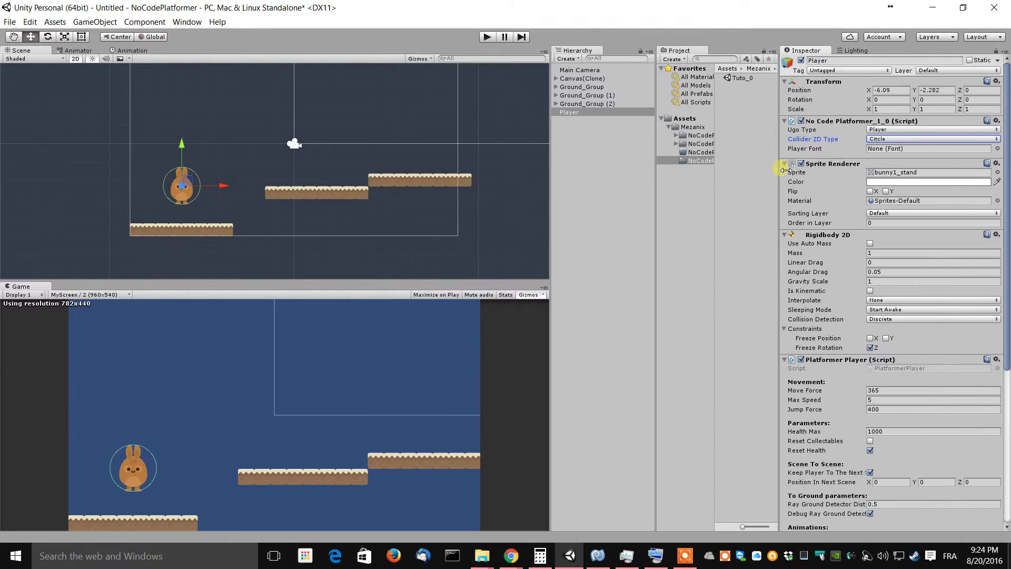
{"action": "left_click", "coordinate": [894, 140]}
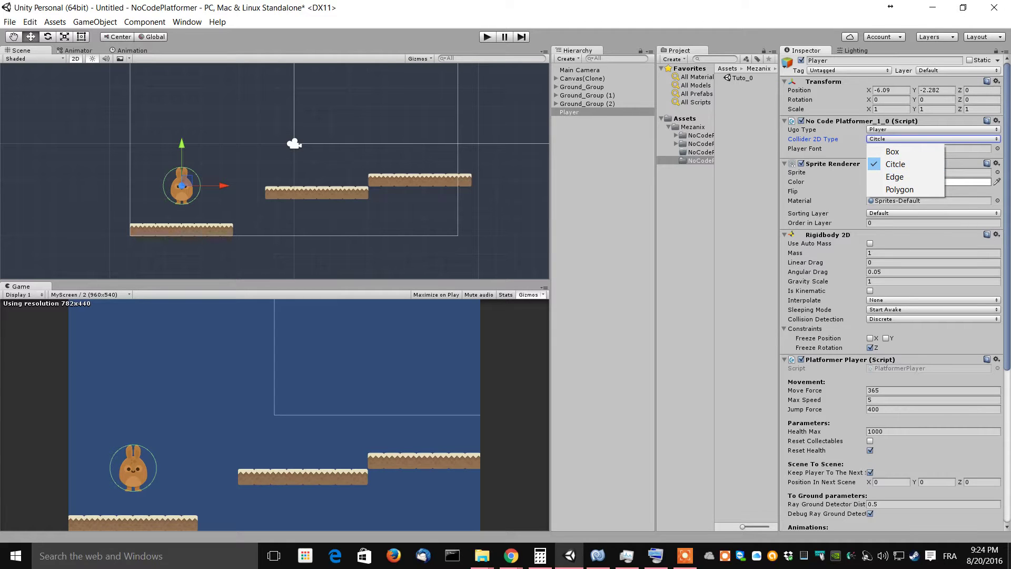
{"action": "left_click", "coordinate": [576, 173]}
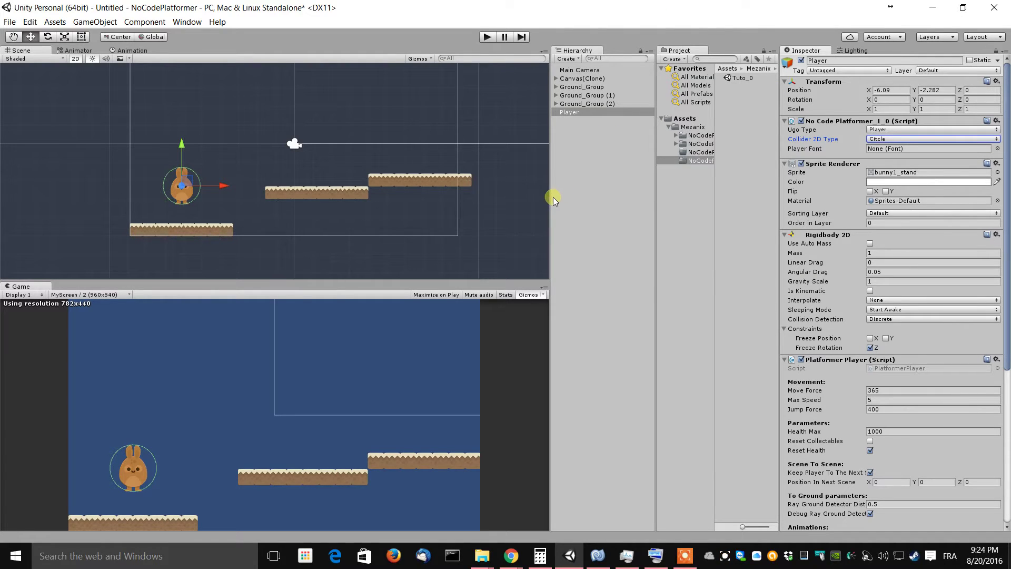
{"action": "left_click_drag", "start_coordinate": [550, 210], "coordinate": [785, 217]}
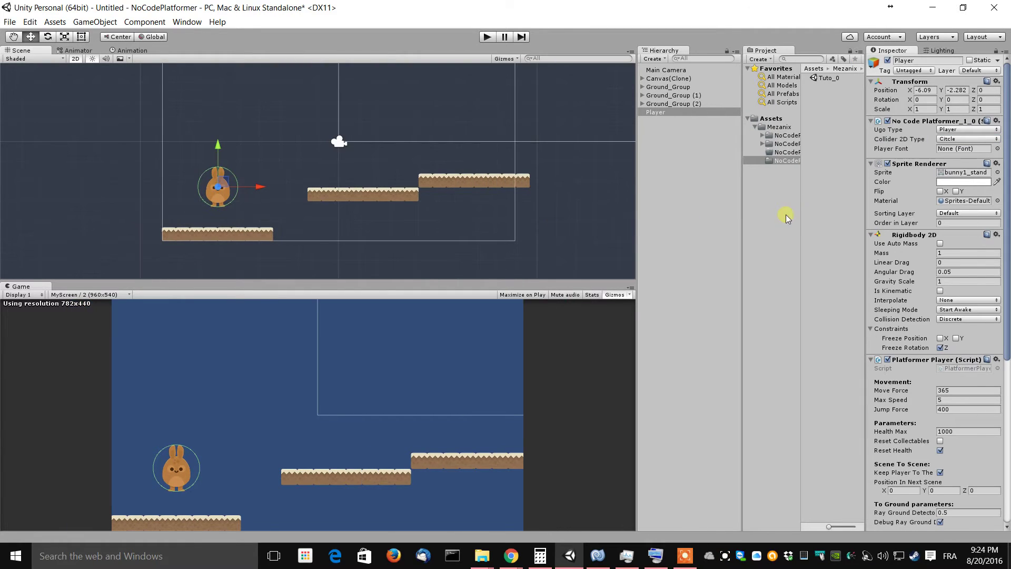
Playtest the circle-collider bunny by walking and jumping it in both directions between the platforms
{"action": "left_click", "coordinate": [490, 37]}
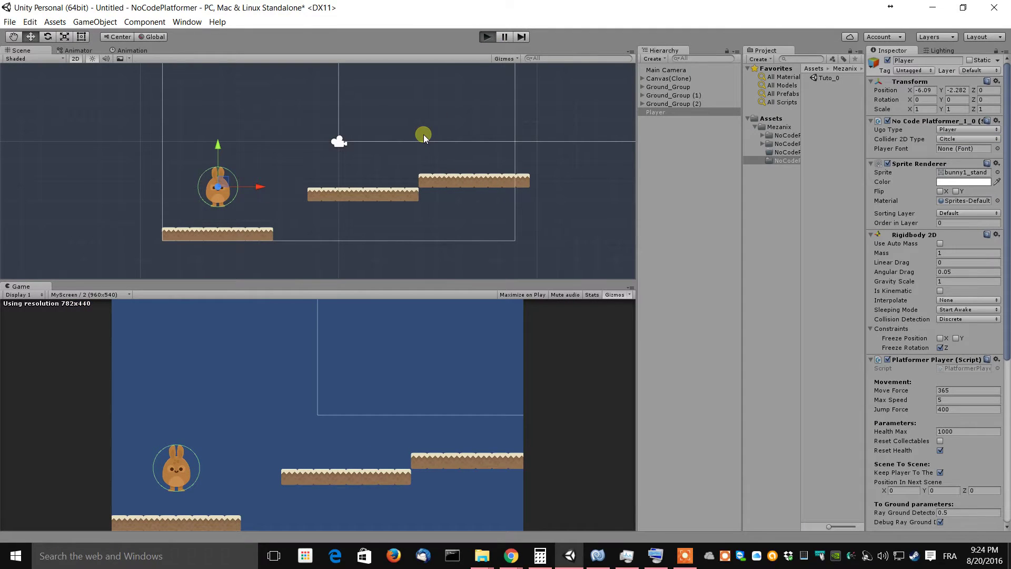
{"action": "key", "text": "Right"}
{"action": "key", "text": "space"}
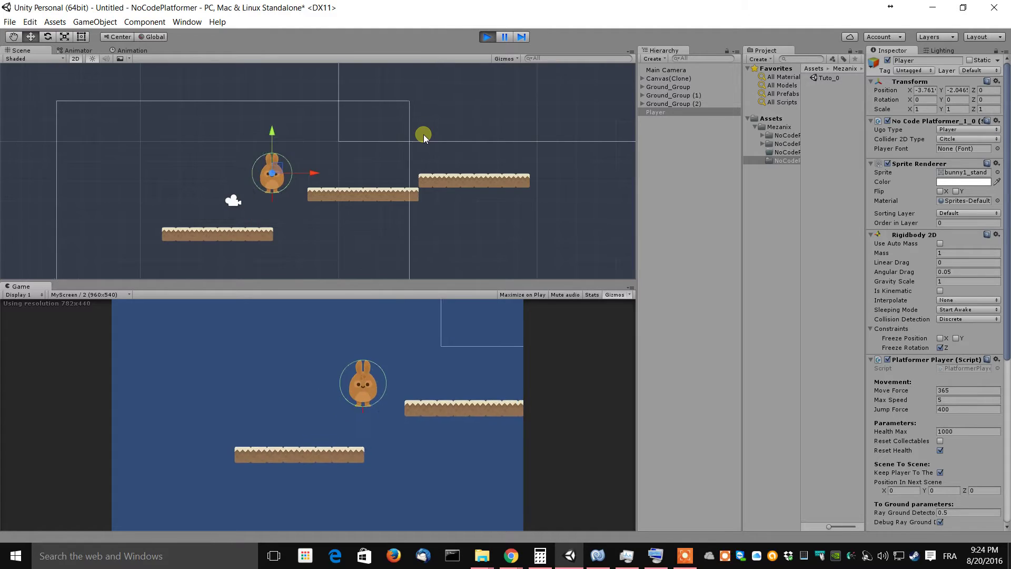
{"action": "key", "text": "Left"}
{"action": "key", "text": "Right"}
{"action": "key", "text": "space"}
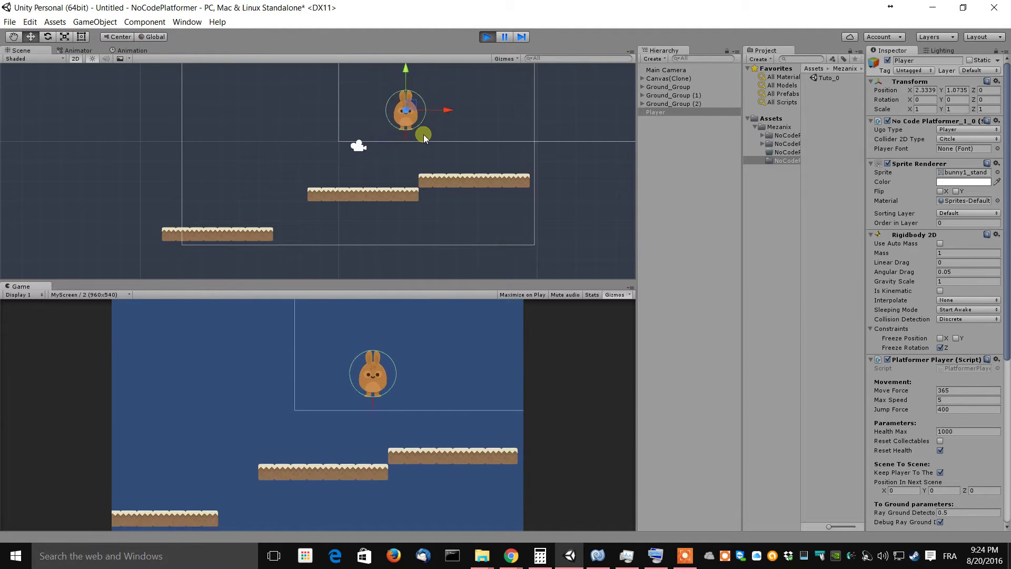
{"action": "key", "text": "Left"}
{"action": "key", "text": "space"}
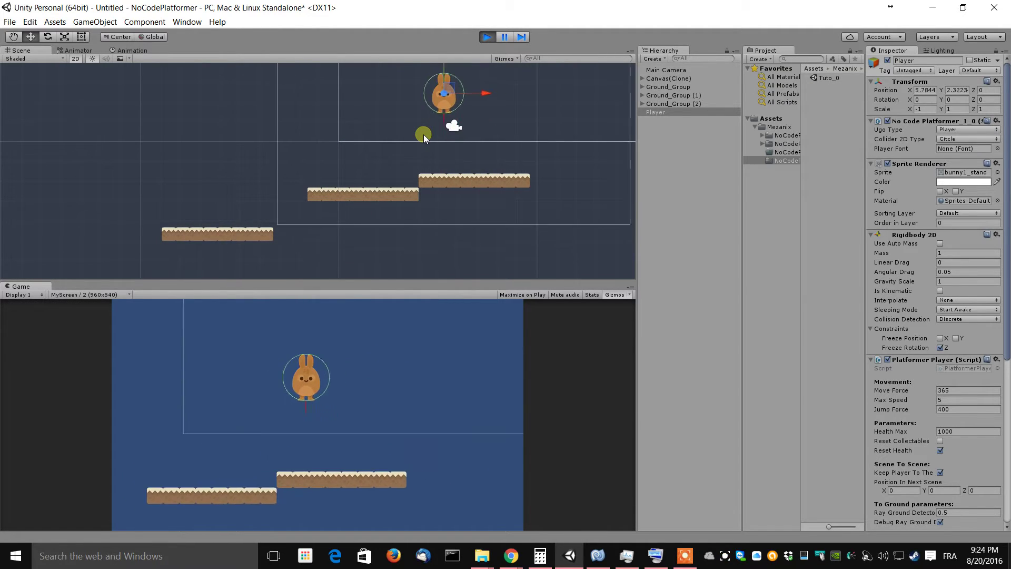
{"action": "key", "text": "Right"}
{"action": "key", "text": "space"}
{"action": "key", "text": "Left"}
{"action": "key", "text": "Right"}
{"action": "key", "text": "space"}
{"action": "key", "text": "Left"}
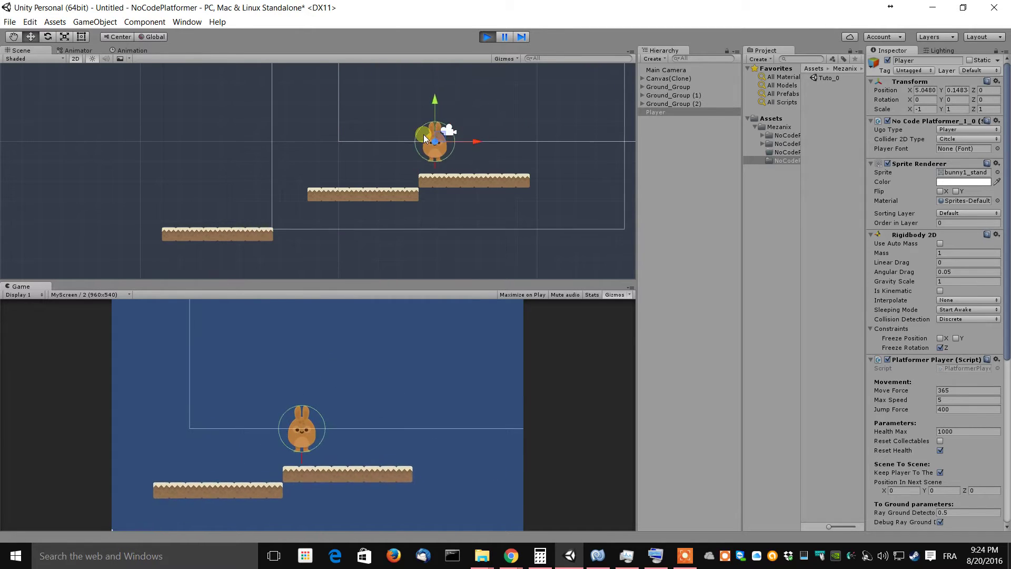
{"action": "key", "text": "Right"}
{"action": "key", "text": "space"}
{"action": "key", "text": "Left"}
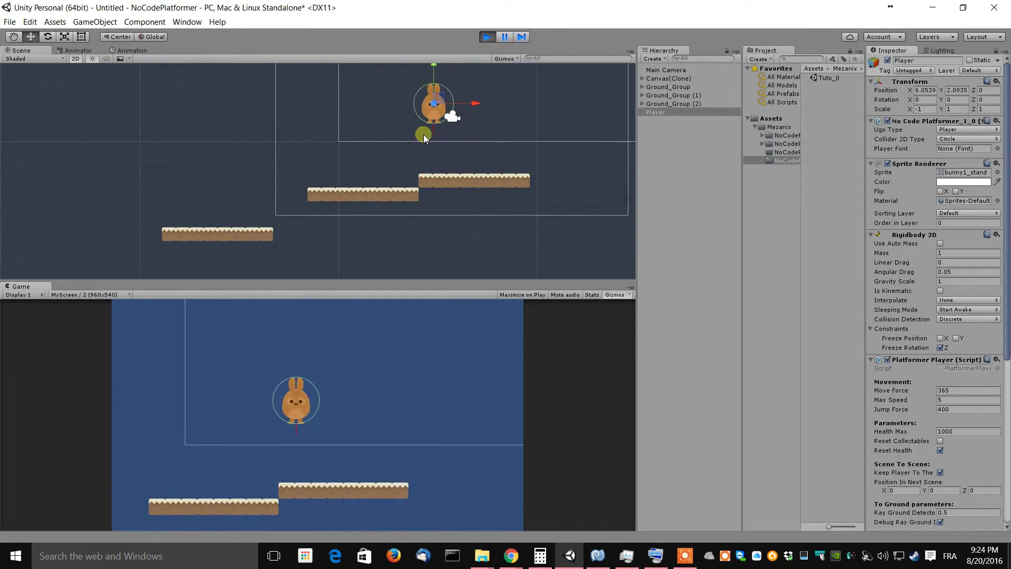
{"action": "key", "text": "space"}
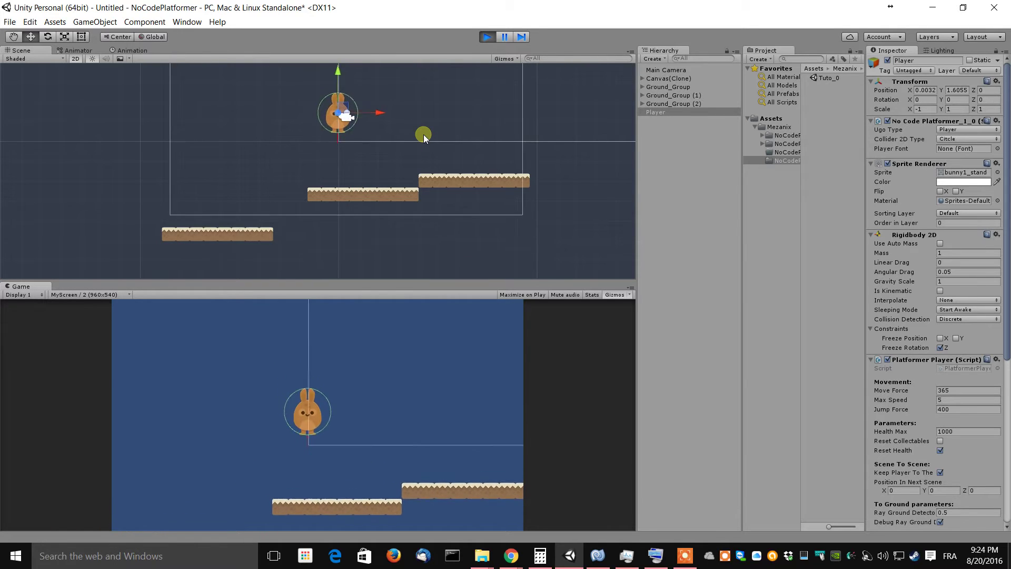
Examine the red ground detector ray under the bunny's feet up close in the Scene view, and watch it during repeated jumps
{"action": "scroll", "coordinate": [371, 182], "scroll_direction": "up", "scroll_amount": 10}
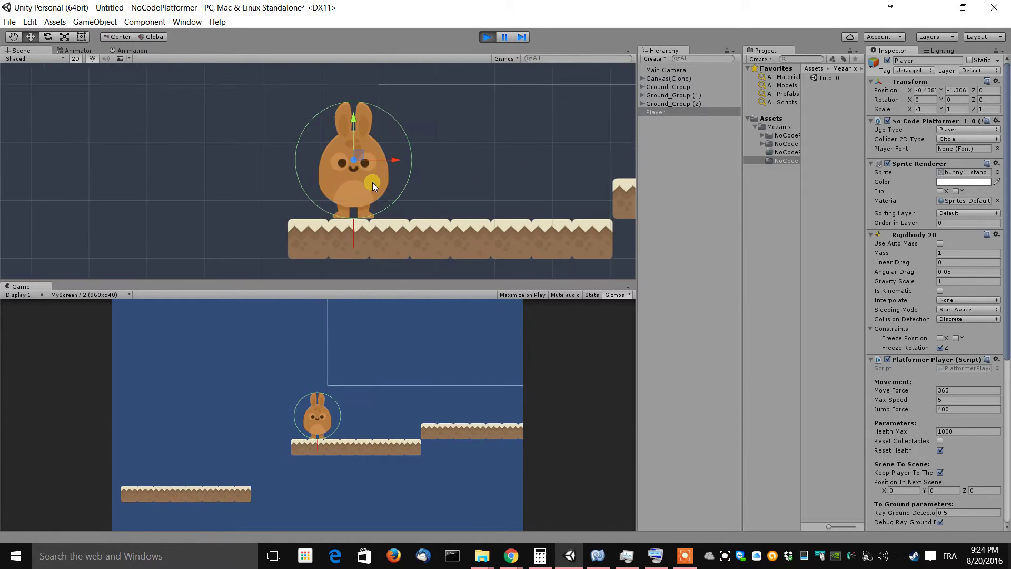
{"action": "scroll", "coordinate": [390, 170], "scroll_direction": "up", "scroll_amount": 5}
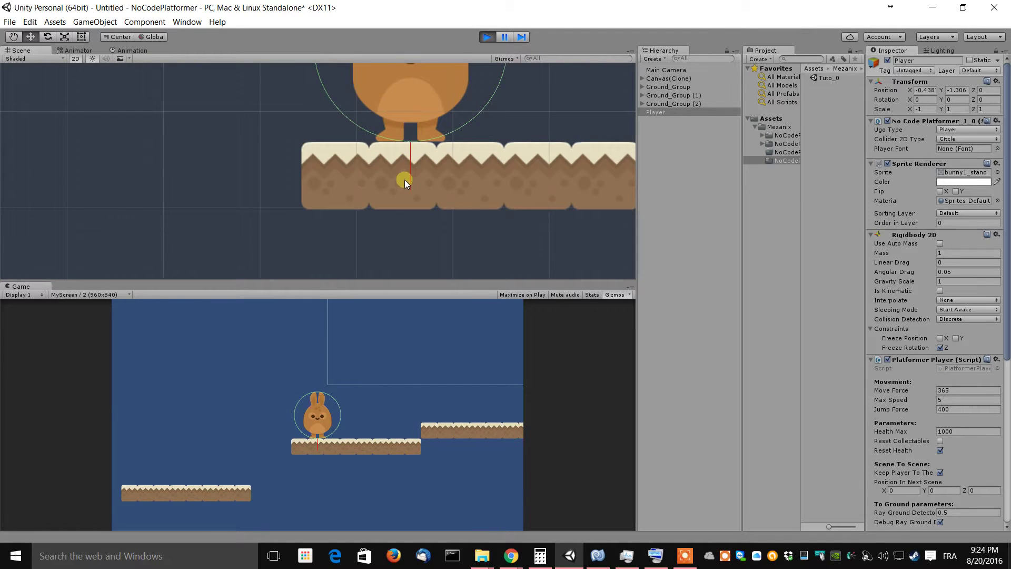
{"action": "middle_click_drag", "start_coordinate": [453, 161], "coordinate": [375, 202]}
{"action": "scroll", "coordinate": [381, 165], "scroll_direction": "down", "scroll_amount": 7}
{"action": "scroll", "coordinate": [375, 202], "scroll_direction": "down", "scroll_amount": 3}
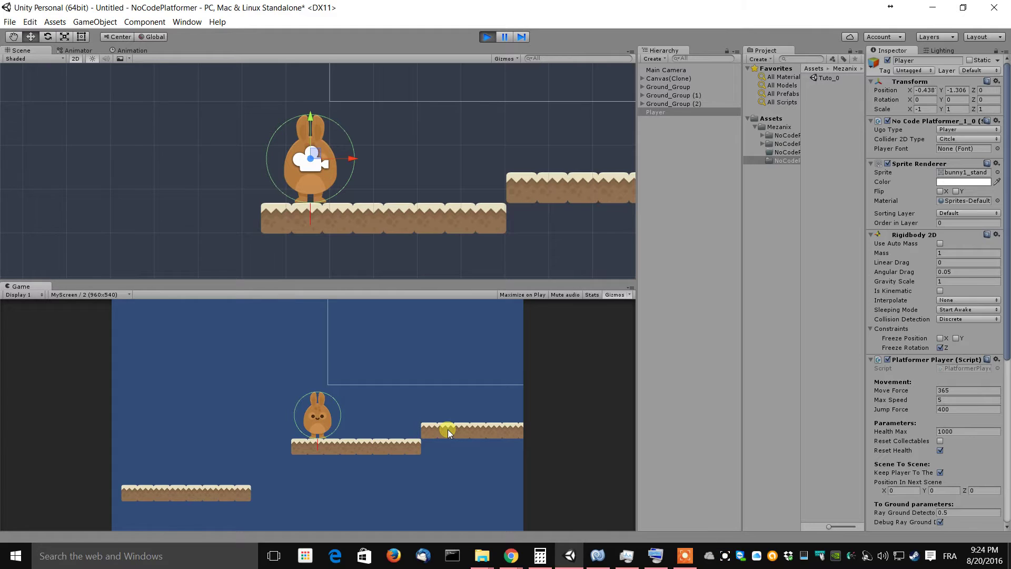
{"action": "key", "text": "space"}
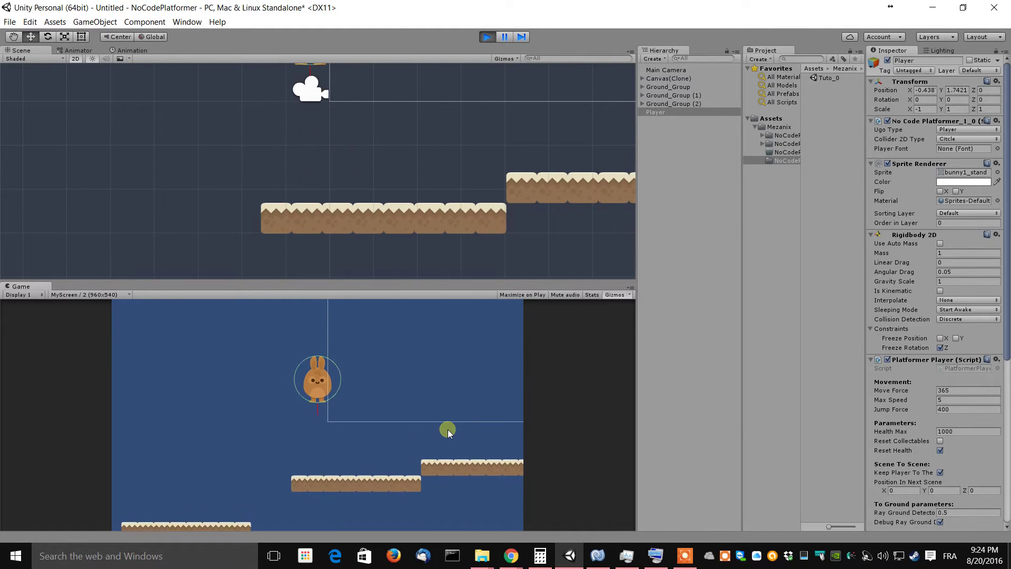
{"action": "key", "text": "space"}
{"action": "key", "text": "Right"}
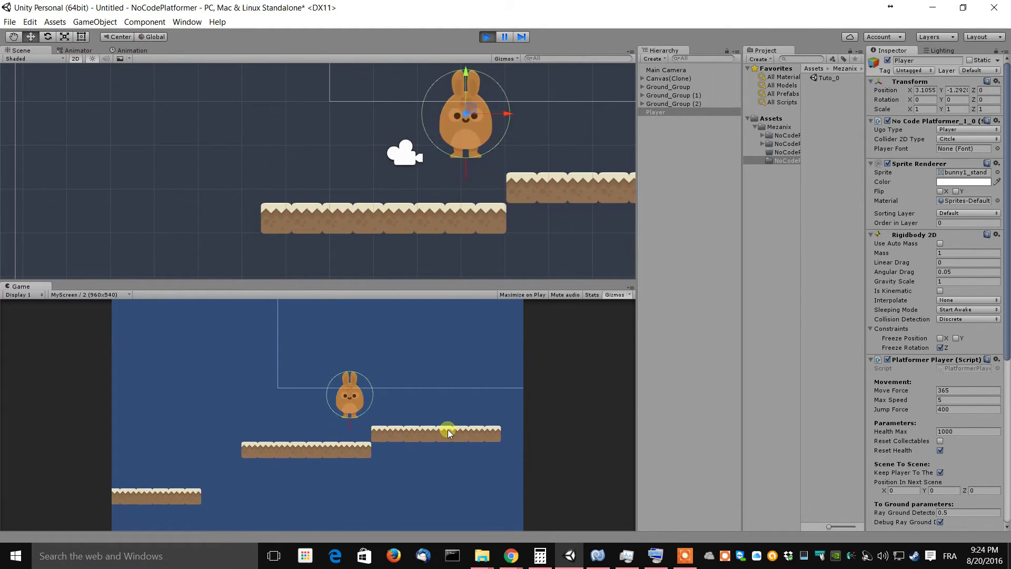
{"action": "key", "text": "Right"}
{"action": "key", "text": "space"}
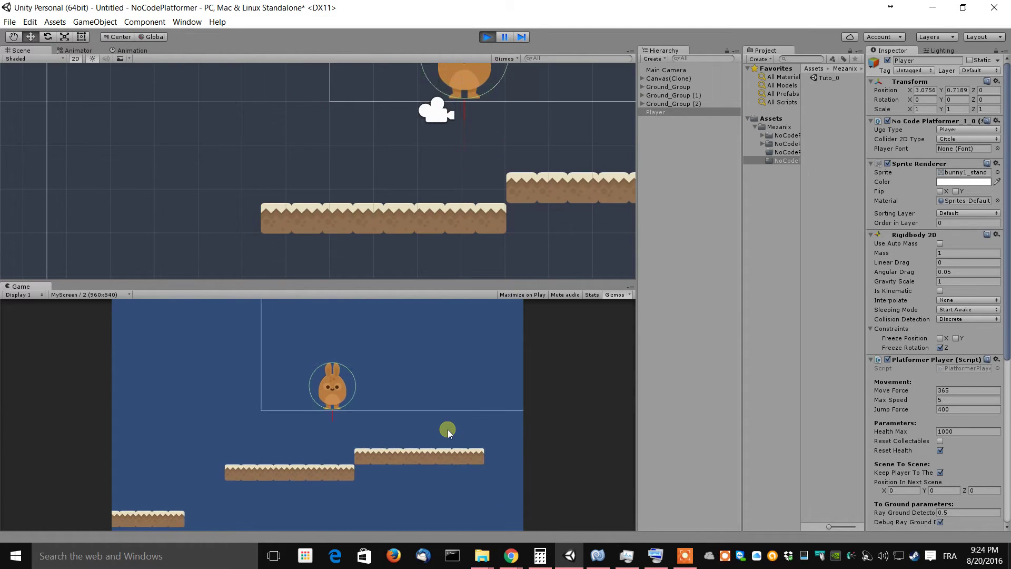
{"action": "key", "text": "space"}
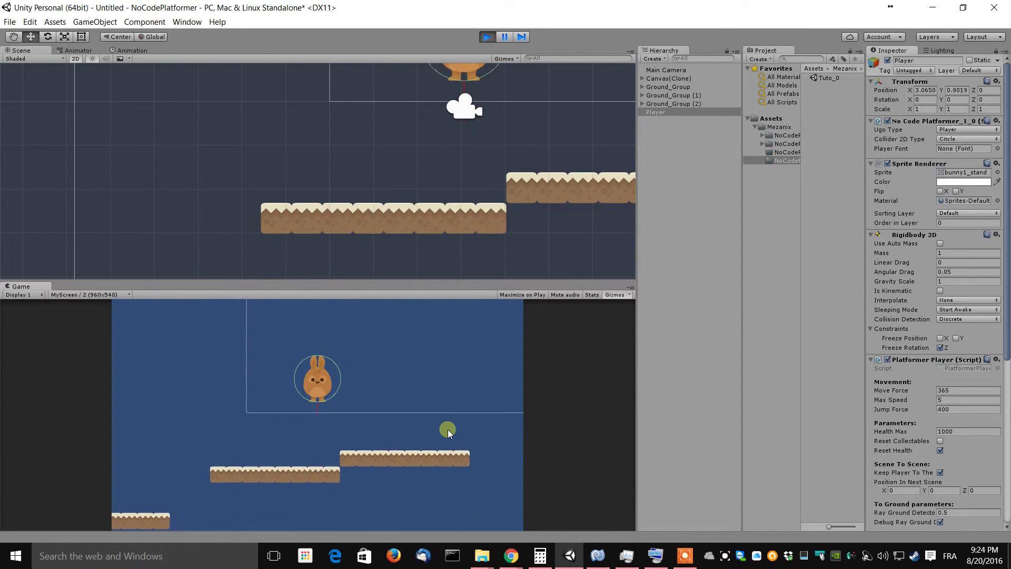
{"action": "key", "text": "space"}
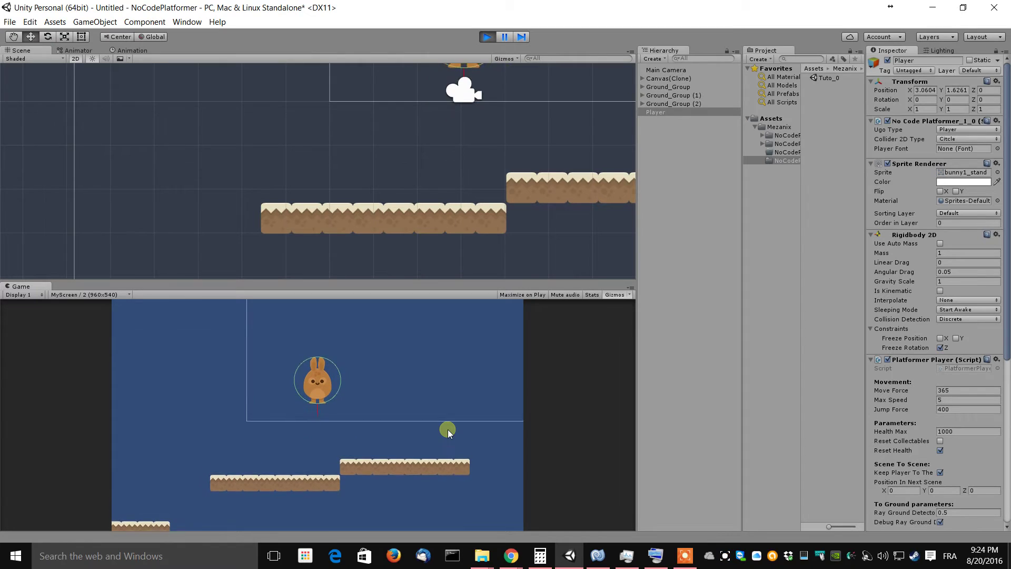
{"action": "key", "text": "space"}
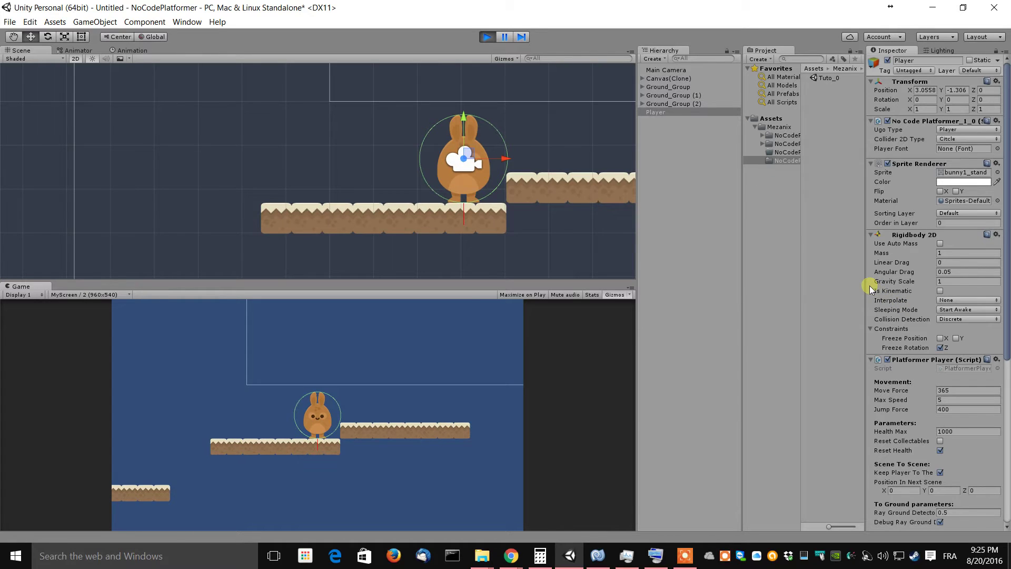
Widen the Inspector and set the Player's Ray Ground Detector Distance to 10 while the game is running
{"action": "left_click_drag", "start_coordinate": [870, 287], "coordinate": [793, 287]}
{"action": "scroll", "coordinate": [878, 373], "scroll_direction": "down", "scroll_amount": 6}
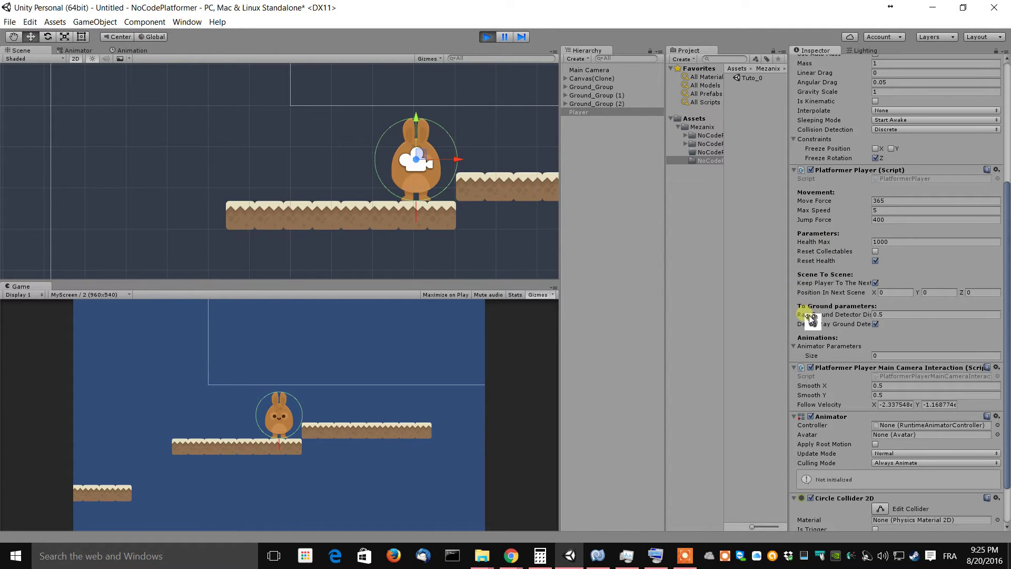
{"action": "left_click_drag", "start_coordinate": [786, 324], "coordinate": [722, 331]}
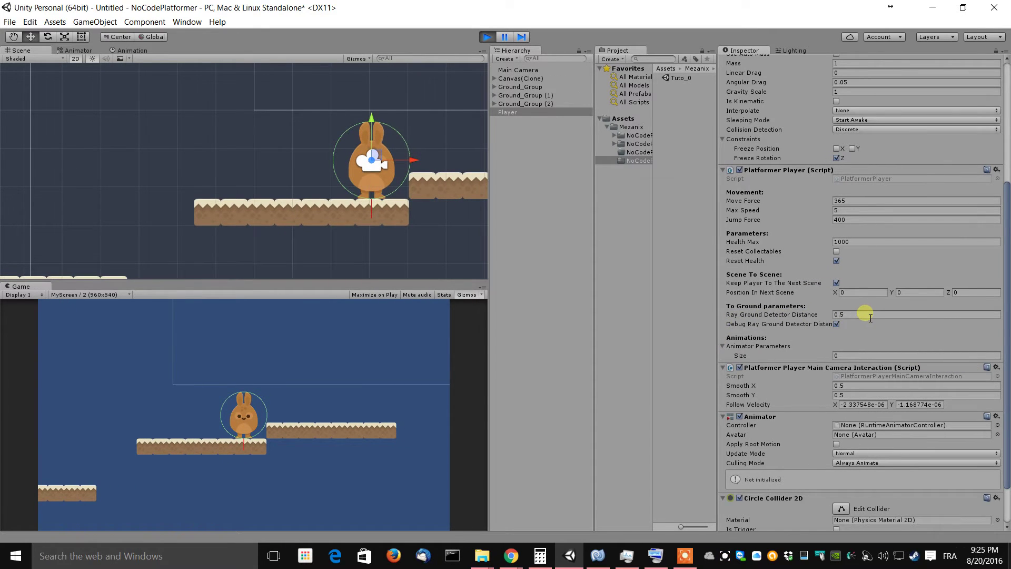
{"action": "left_click", "coordinate": [358, 438]}
{"action": "key", "text": "space"}
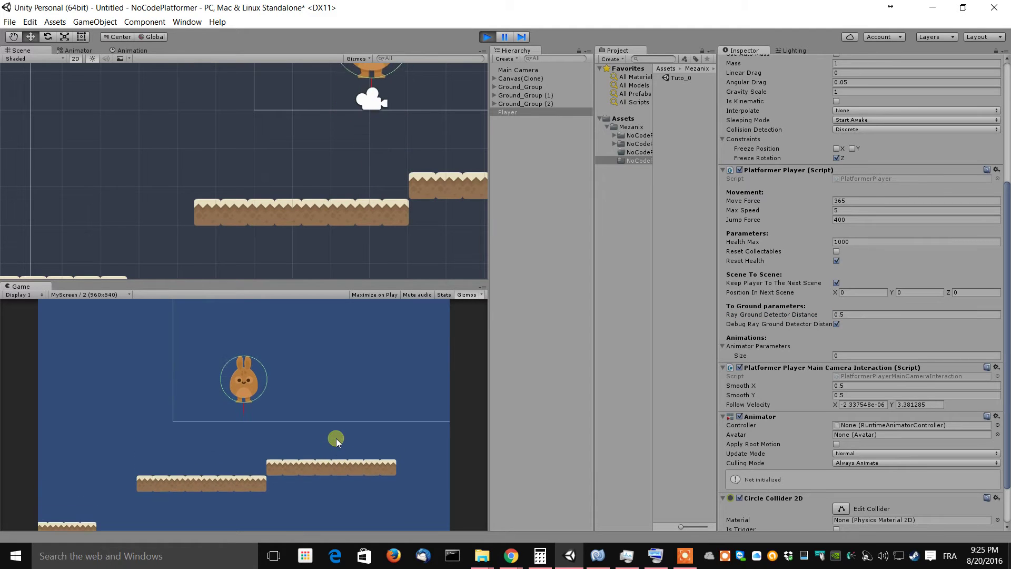
{"action": "left_click", "coordinate": [867, 315]}
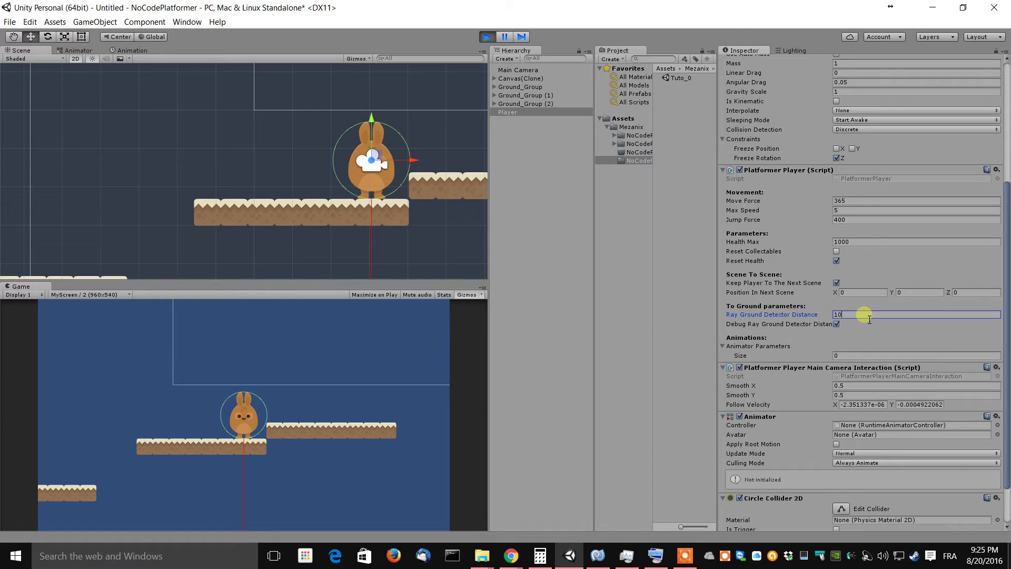
View the whole ground detector ray in the Scene view and test repeated mid-air jumps with the bunny
{"action": "scroll", "coordinate": [260, 151], "scroll_direction": "down", "scroll_amount": 5}
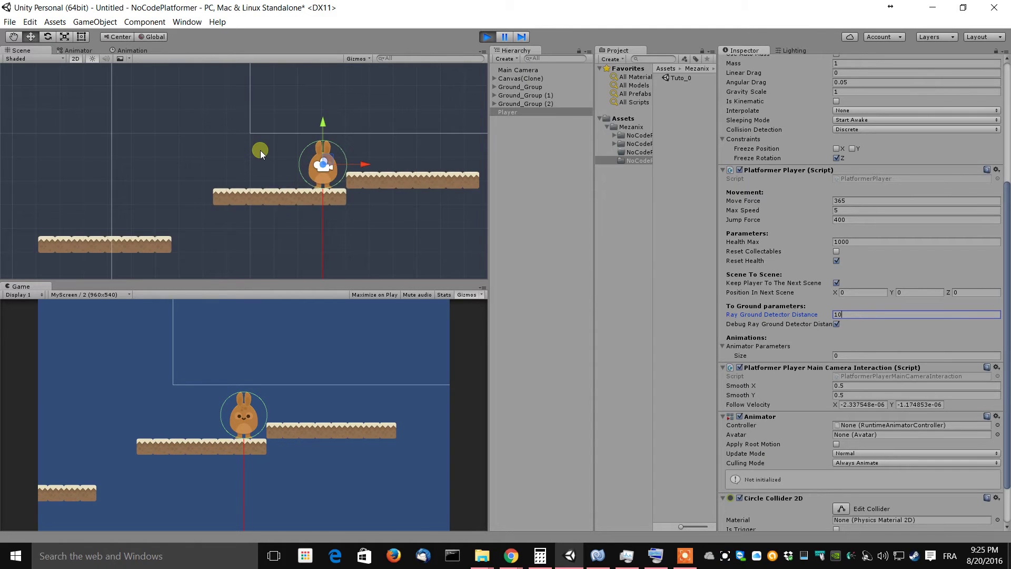
{"action": "scroll", "coordinate": [266, 184], "scroll_direction": "down", "scroll_amount": 3}
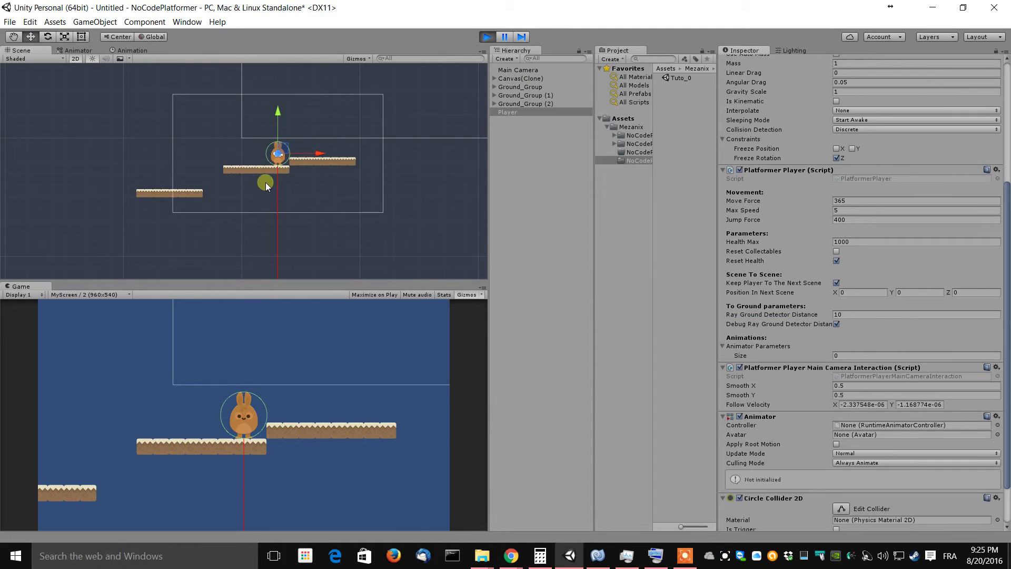
{"action": "middle_click_drag", "start_coordinate": [280, 169], "coordinate": [280, 209]}
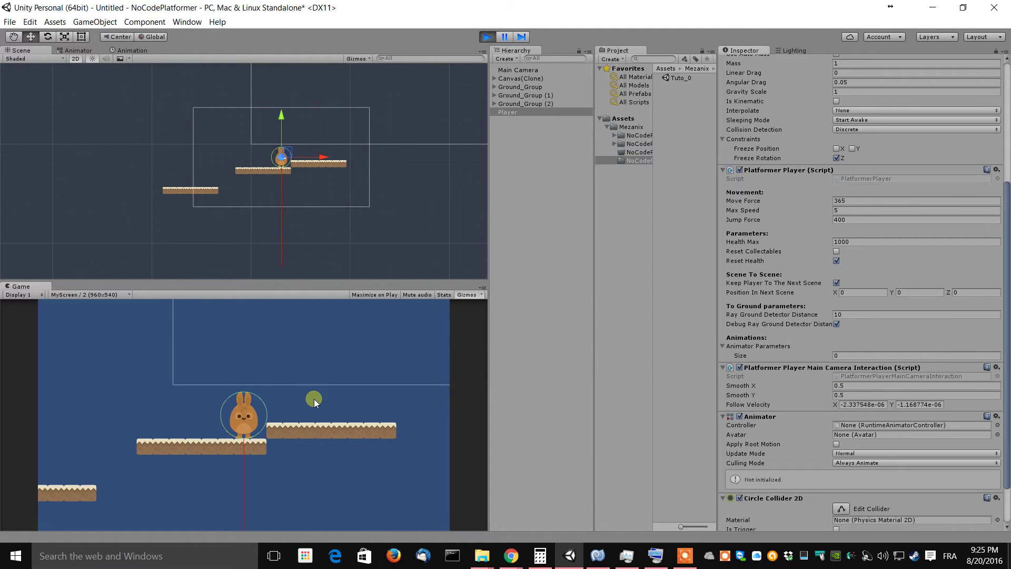
{"action": "key", "text": "space"}
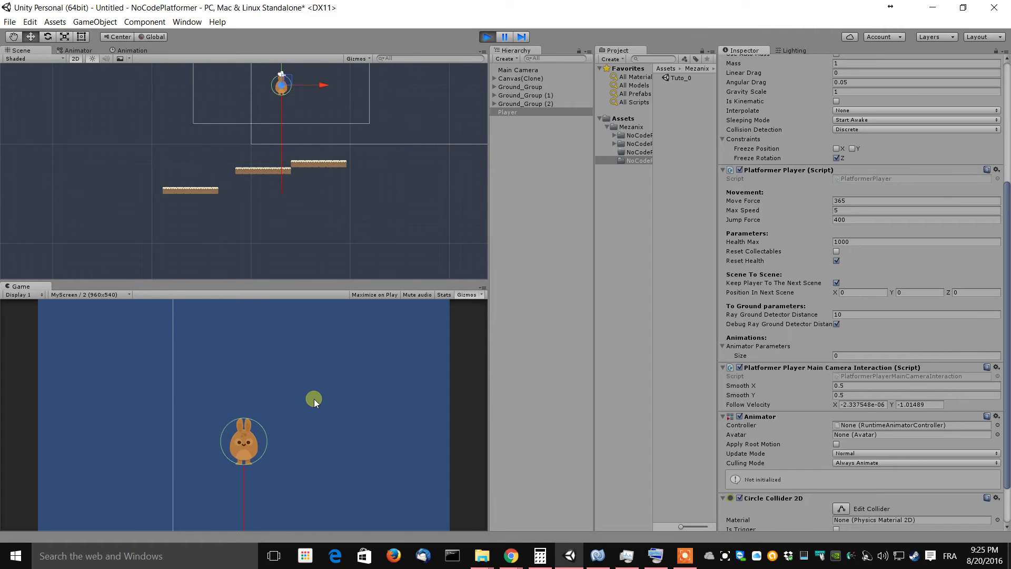
{"action": "key", "text": "space"}
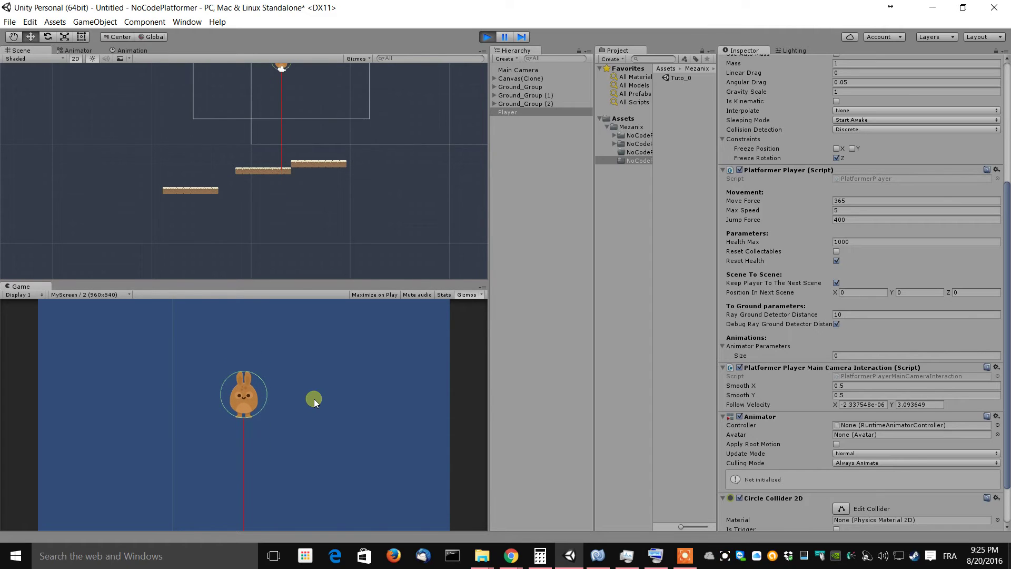
{"action": "key", "text": "space"}
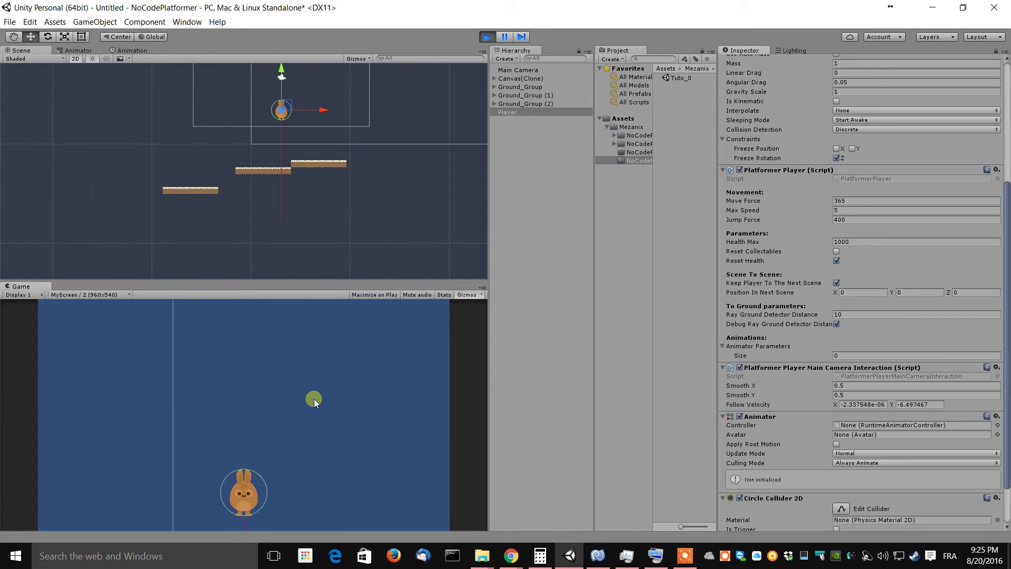
{"action": "key", "text": "space"}
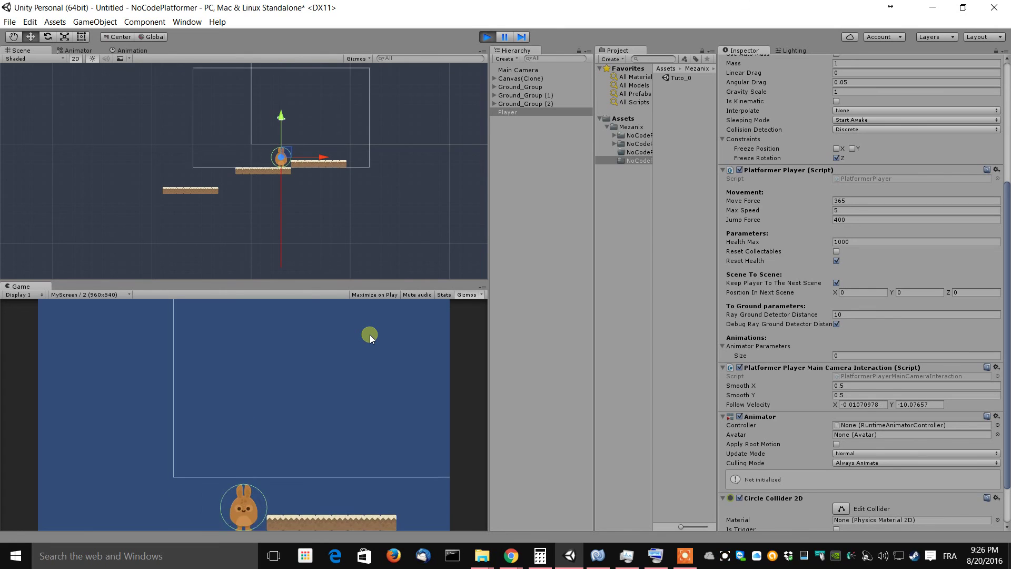
{"action": "key", "text": "space"}
{"action": "key", "text": "space"}
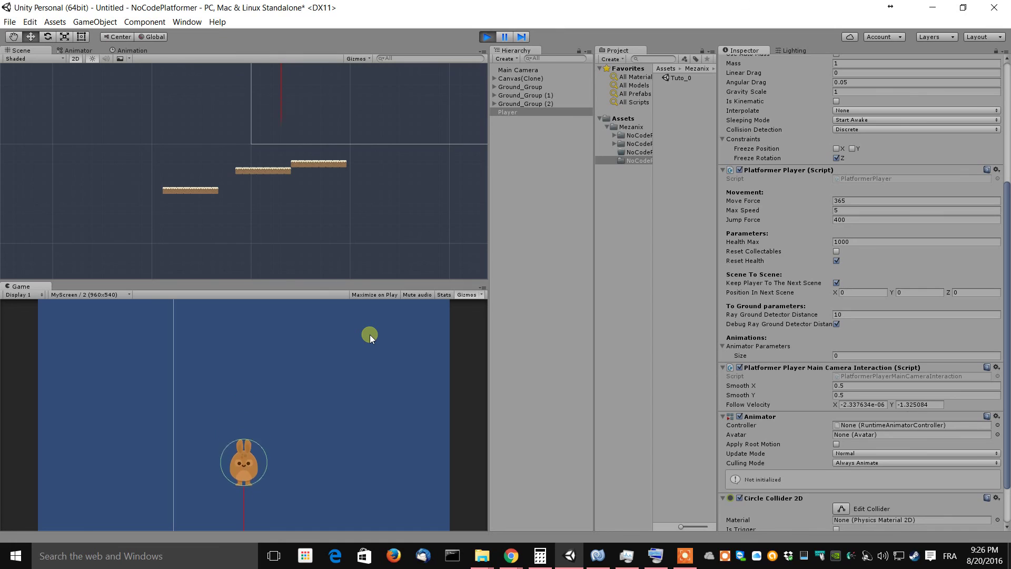
{"action": "key", "text": "space"}
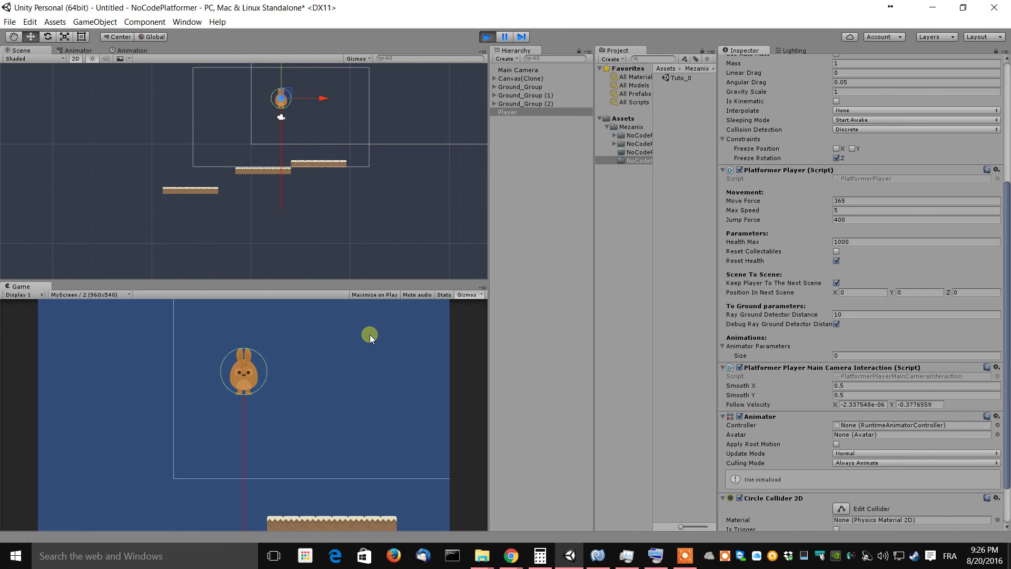